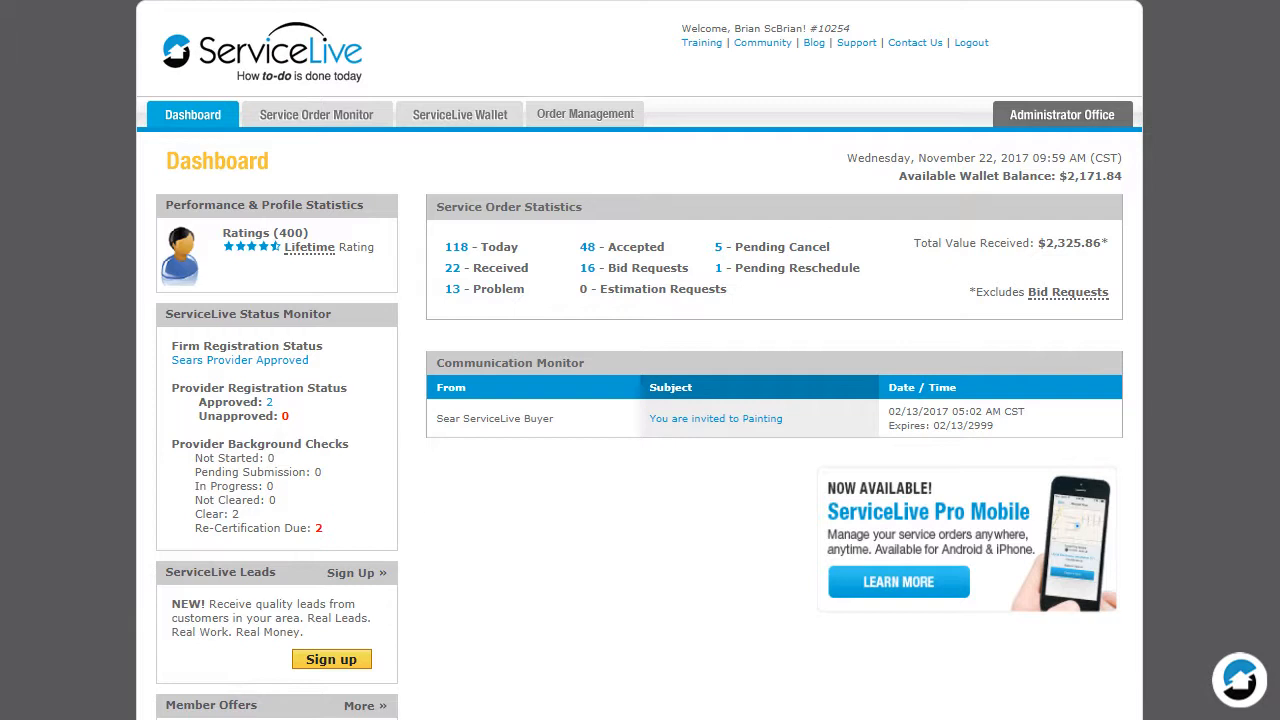
Open the background check recertification page of the first provider from the team management list.
left_click(1120, 118)
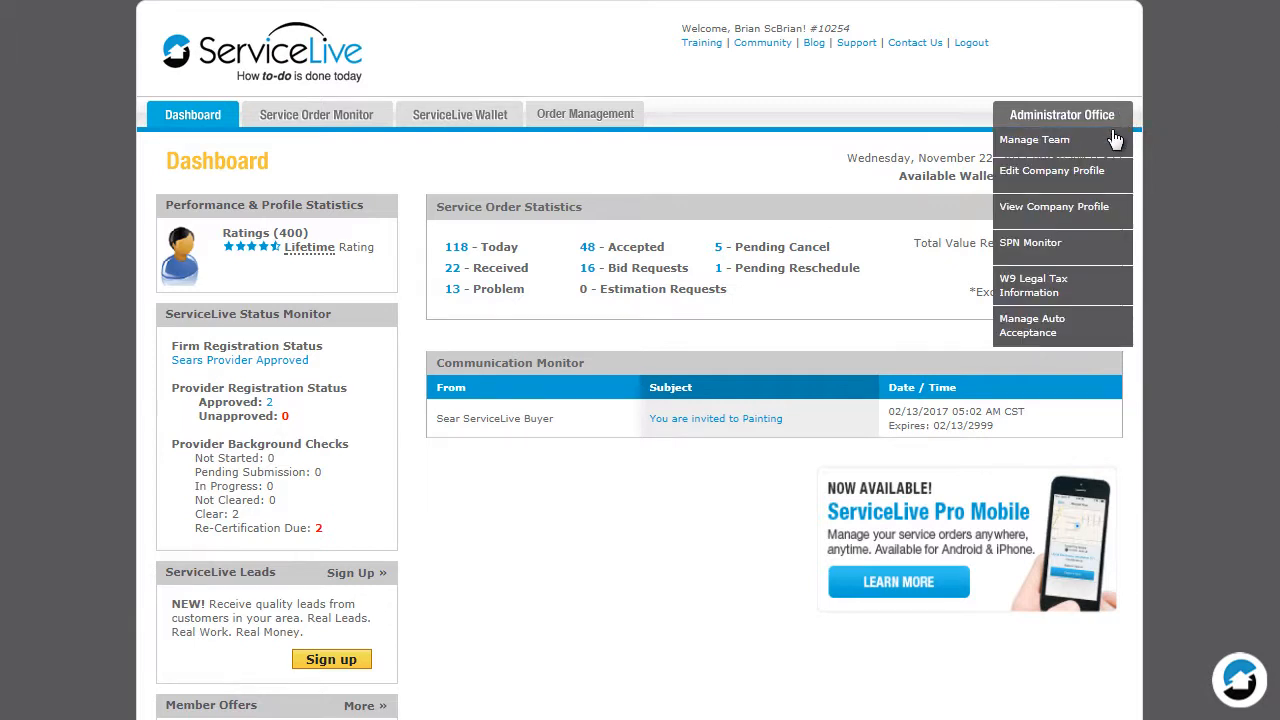
left_click(1101, 143)
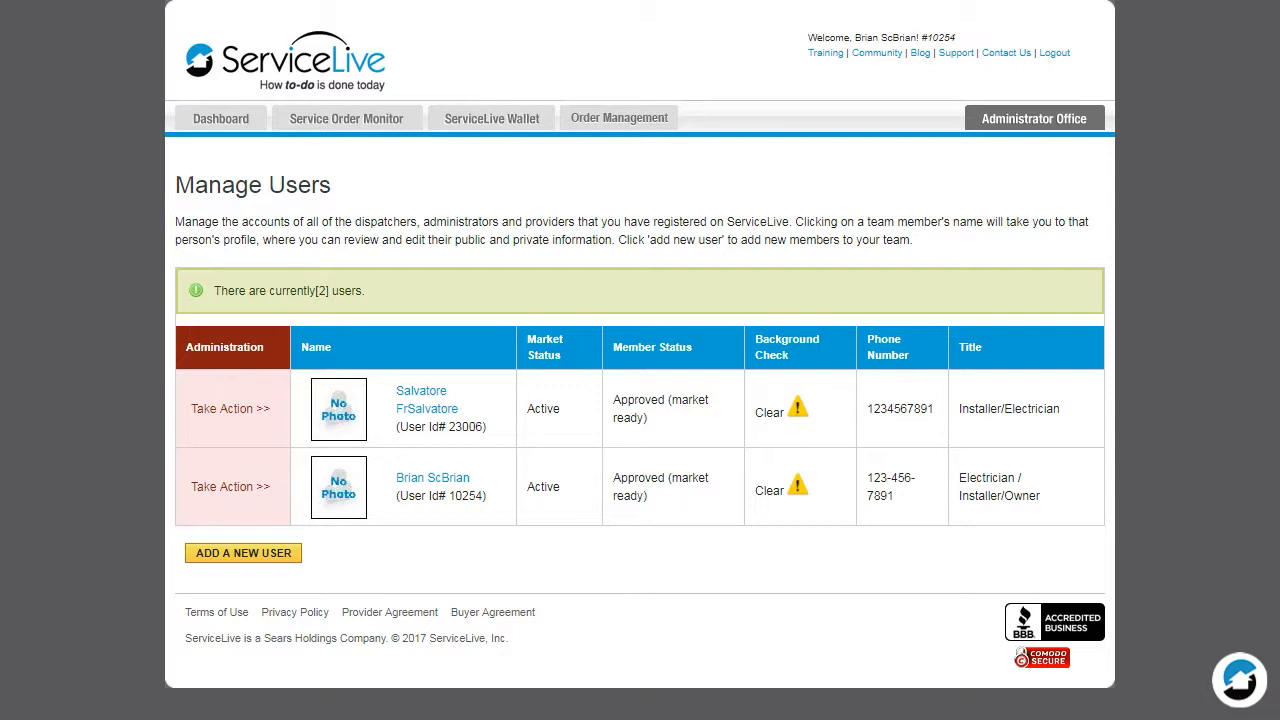
left_click(212, 420)
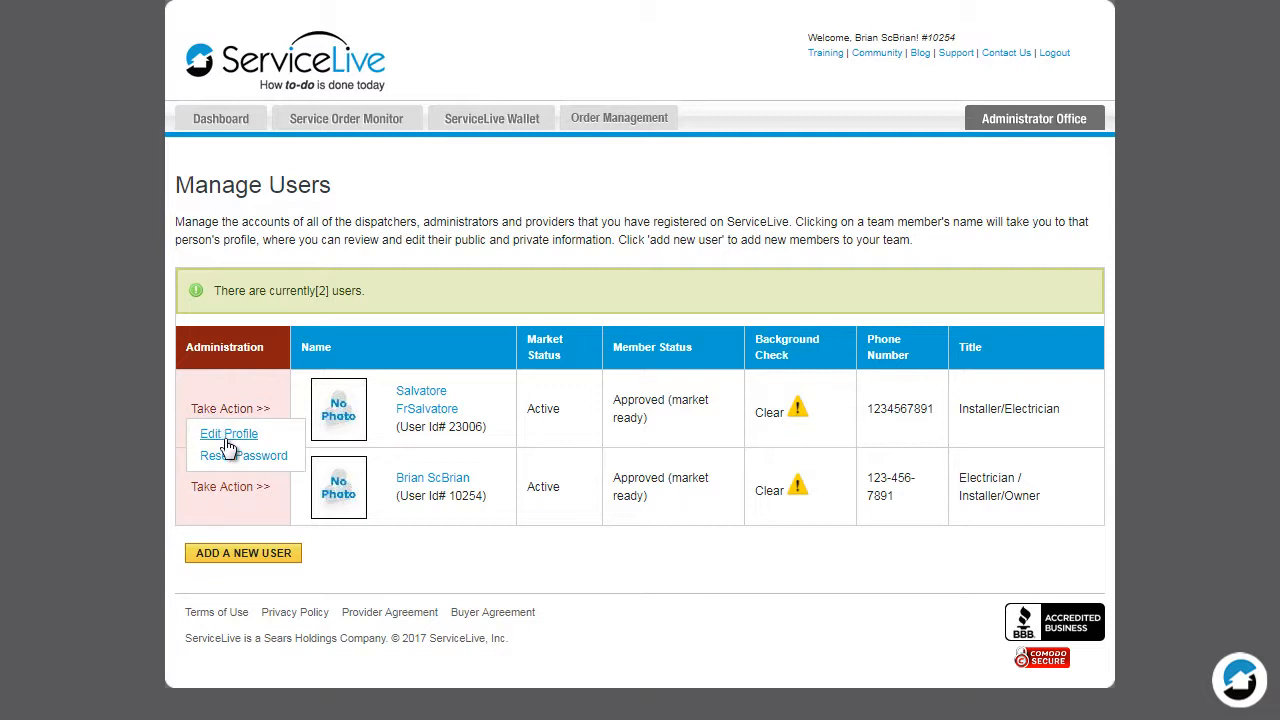
left_click(227, 437)
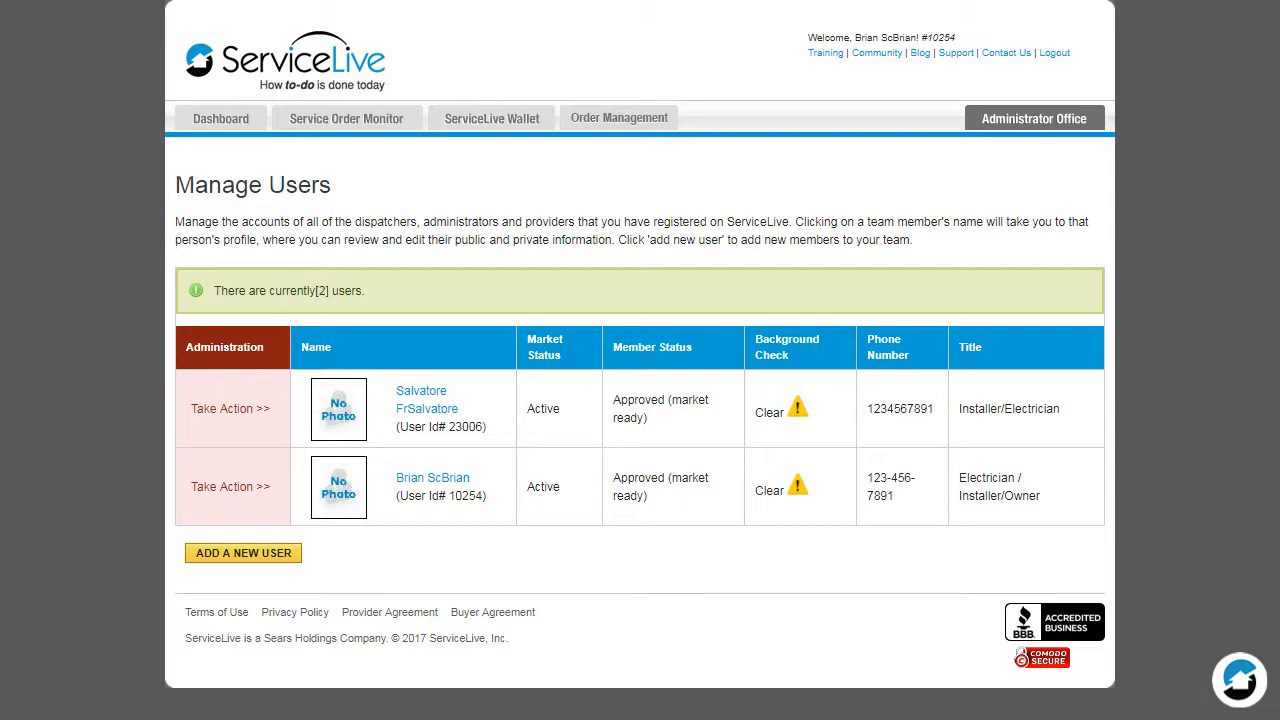
mouse_move(797, 418)
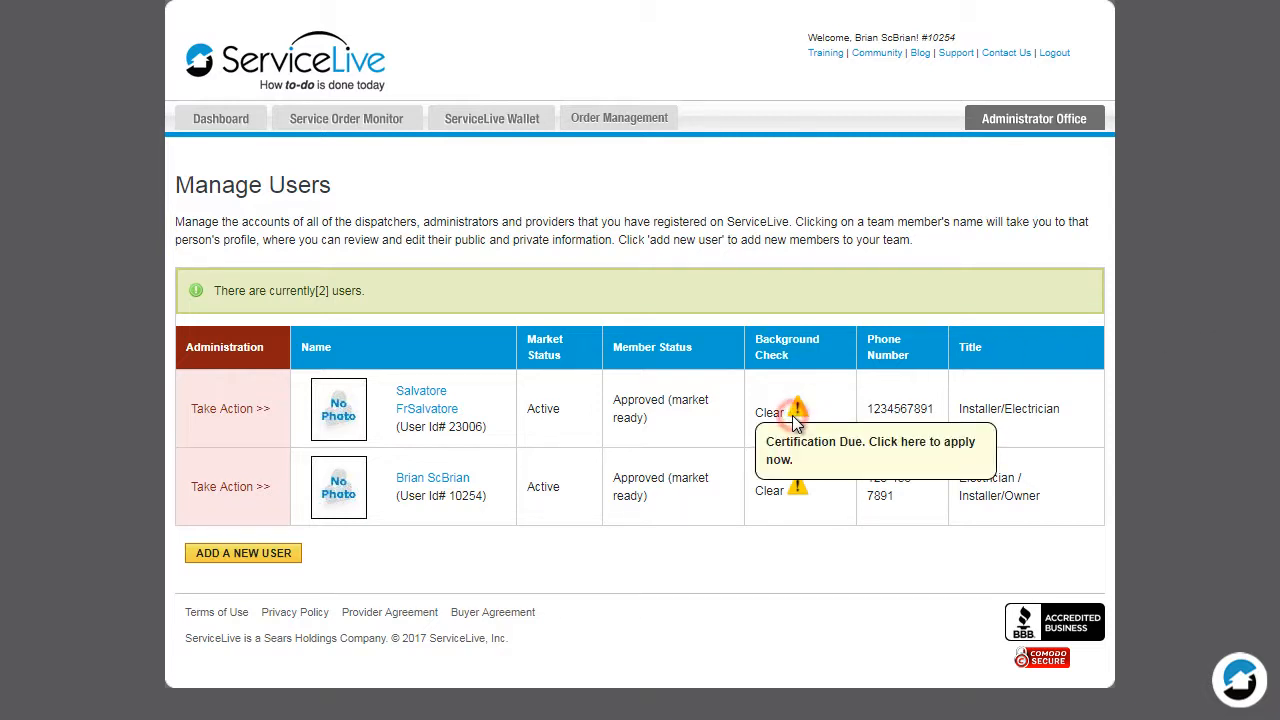
left_click(796, 418)
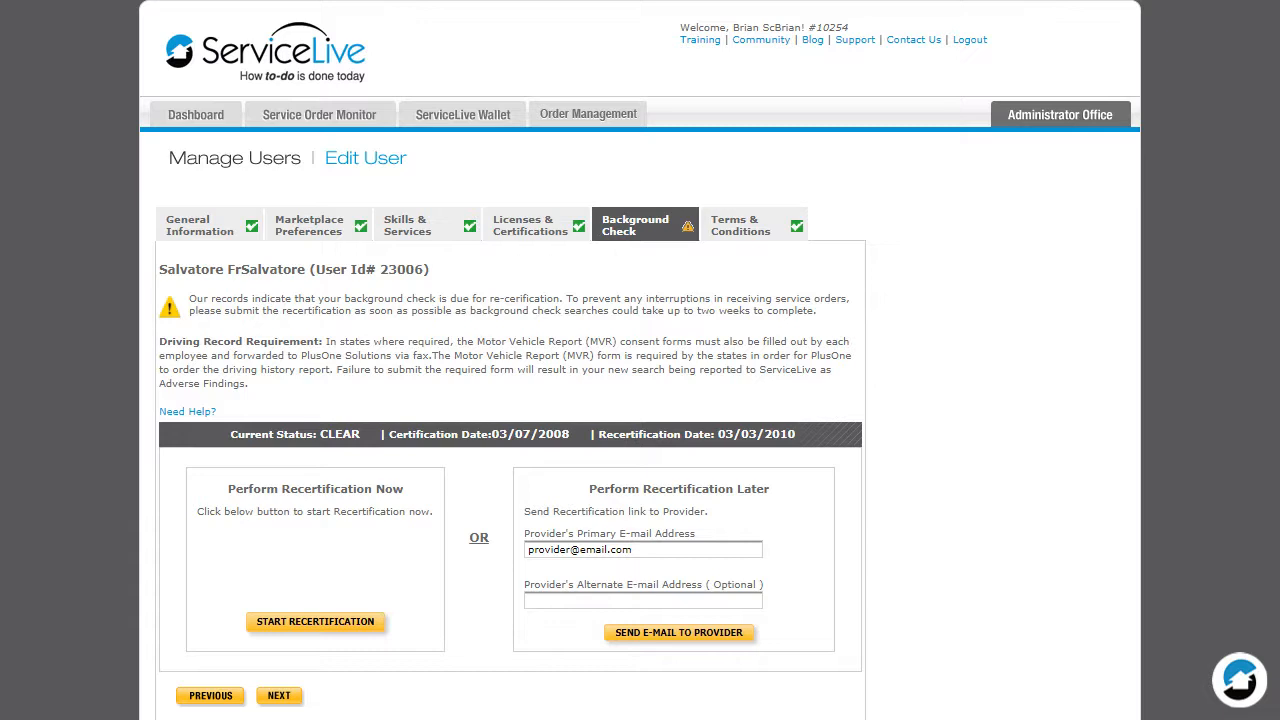
Send the recertification link to the provider's primary e-mail address and read through the background check request message.
left_click(699, 640)
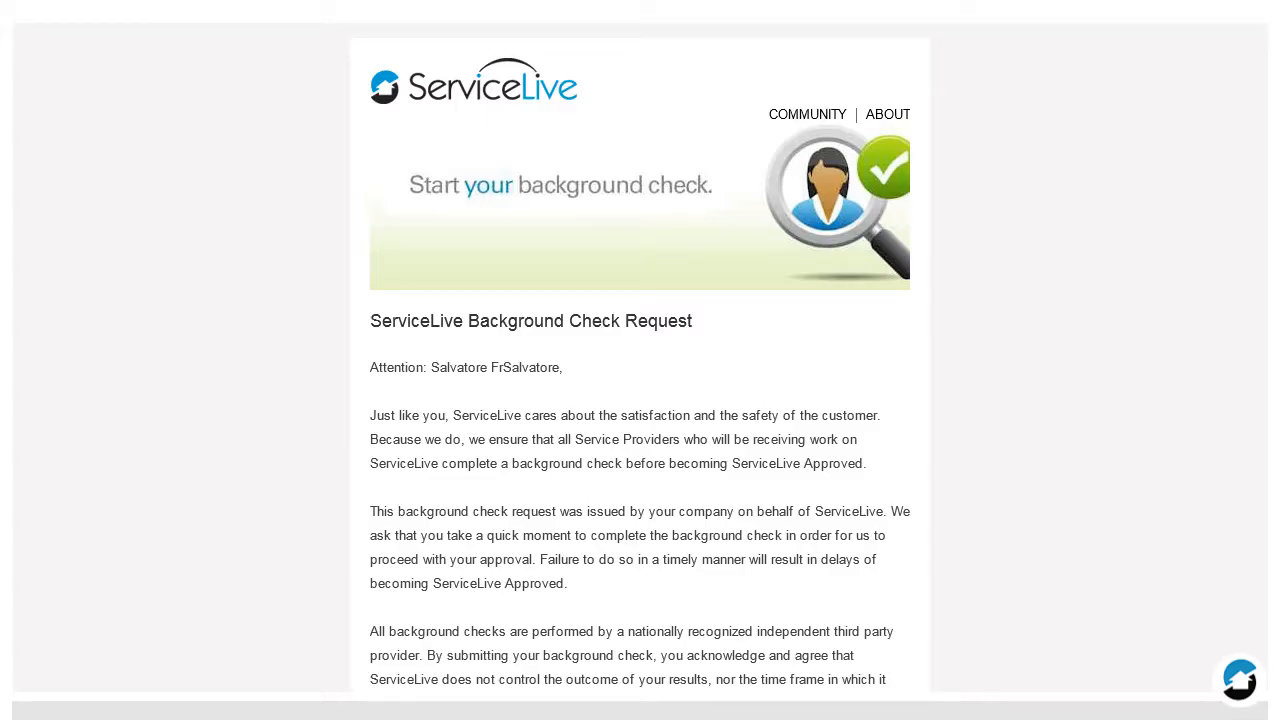
scroll(640, 350, "down", 5)
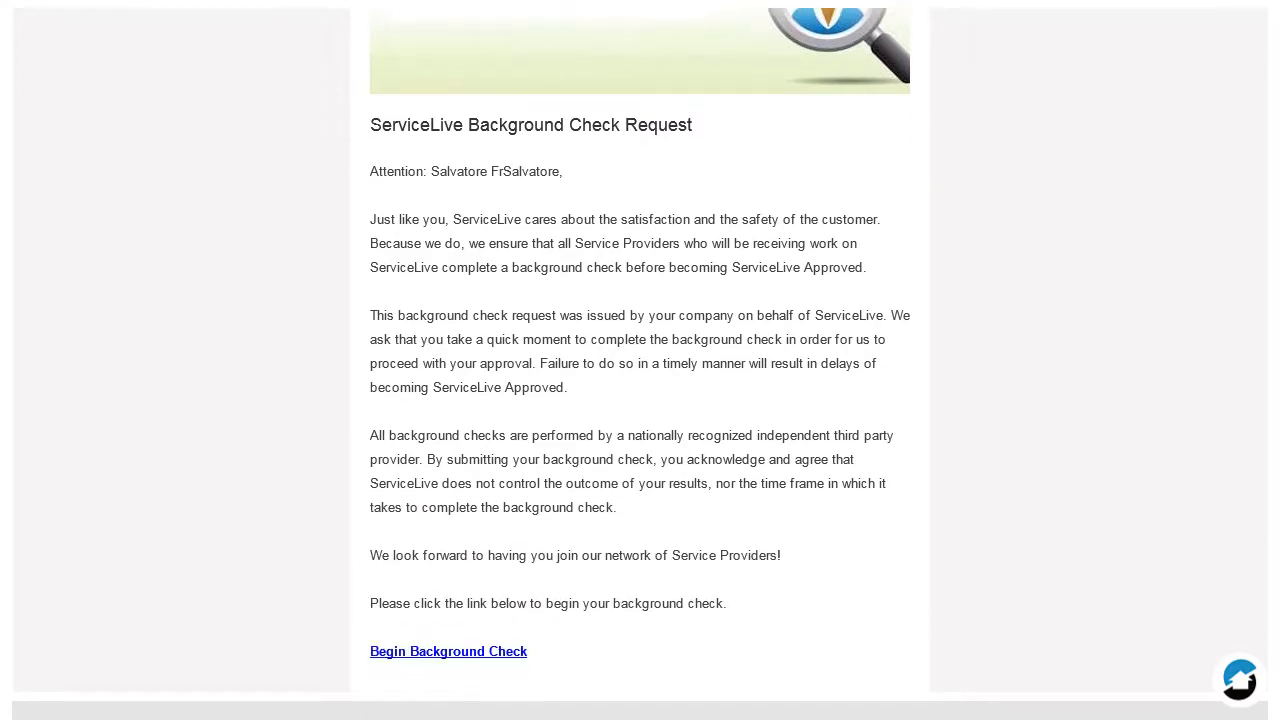
scroll(640, 350, "down", 1)
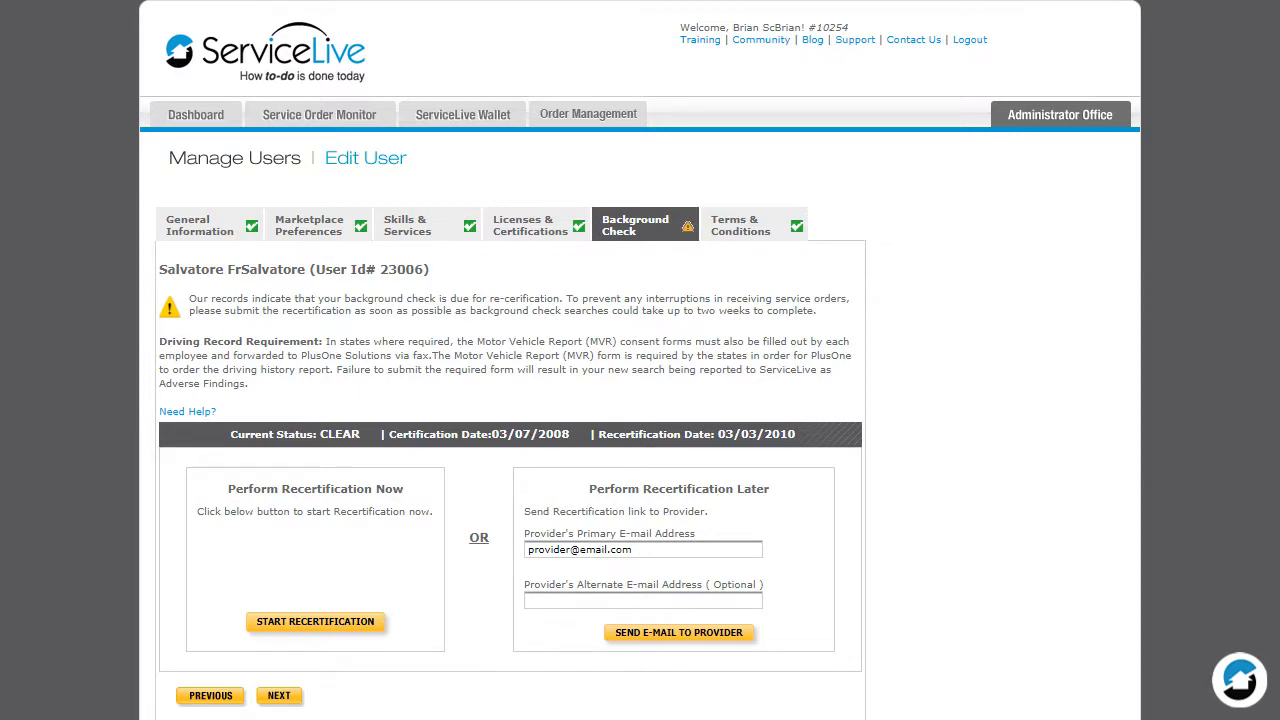
Start the recertification immediately and continue past the electronic consent and required-information notices.
left_click(318, 622)
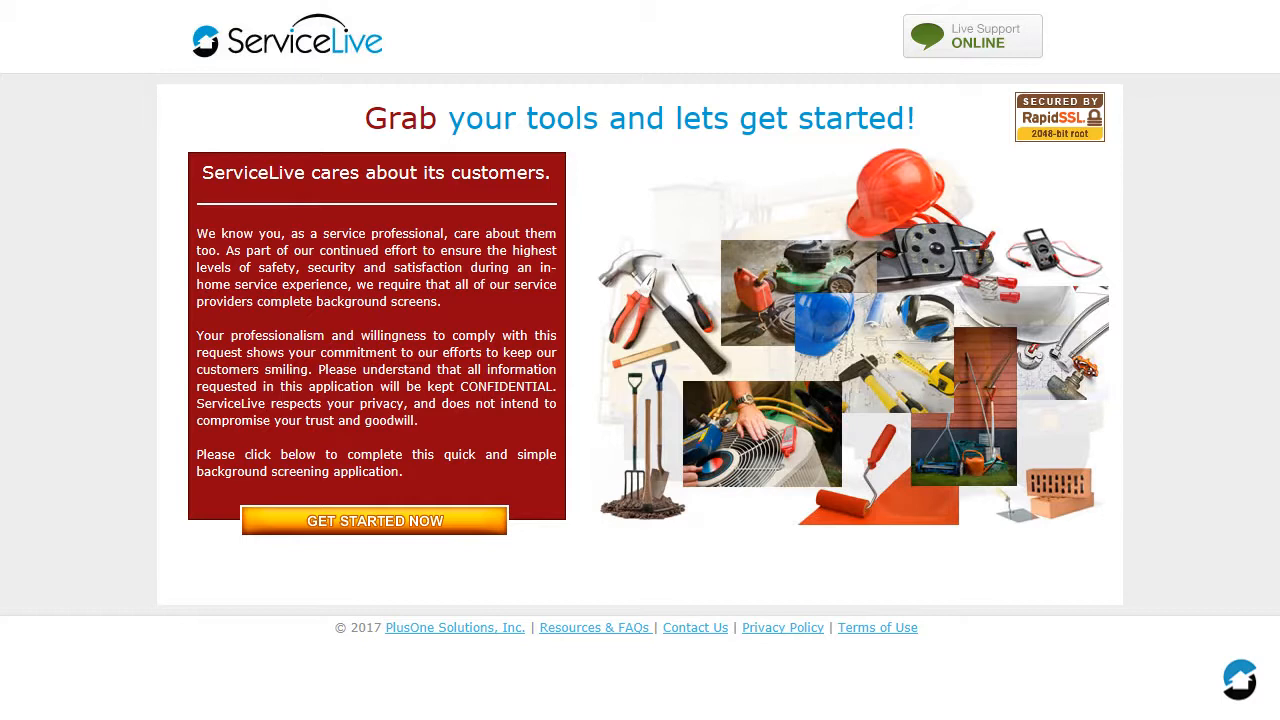
left_click(374, 521)
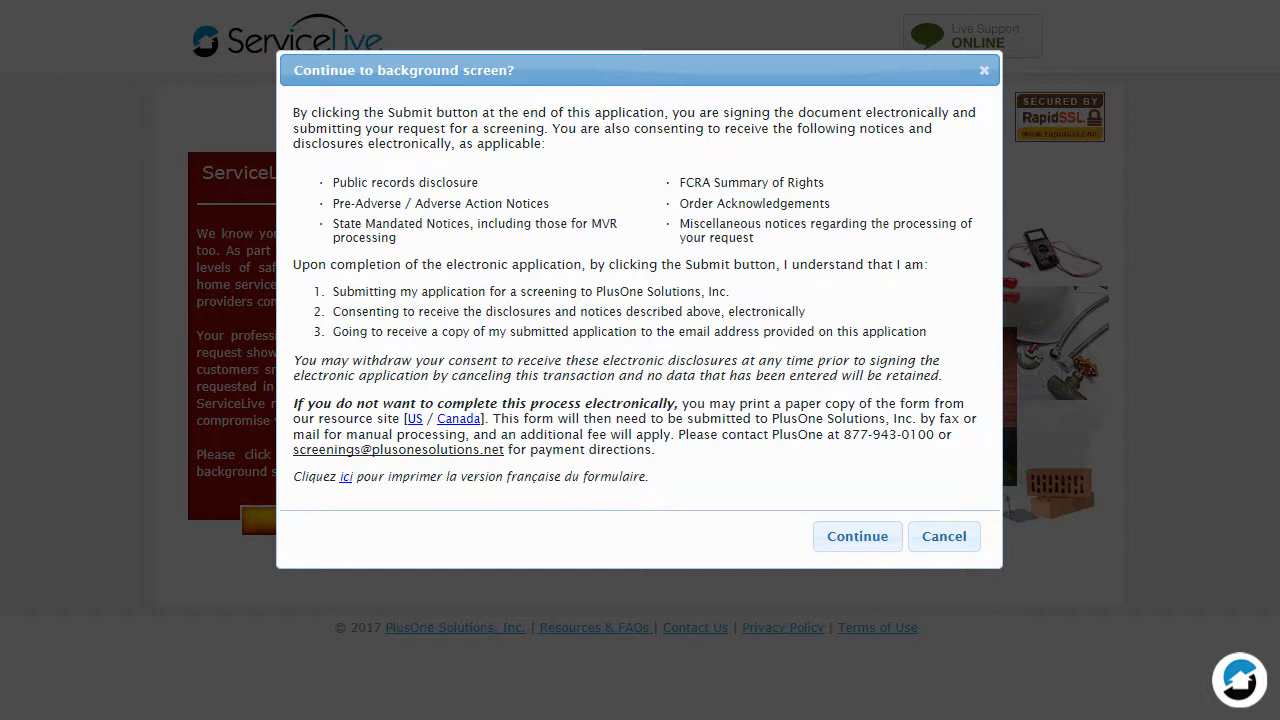
left_click(877, 540)
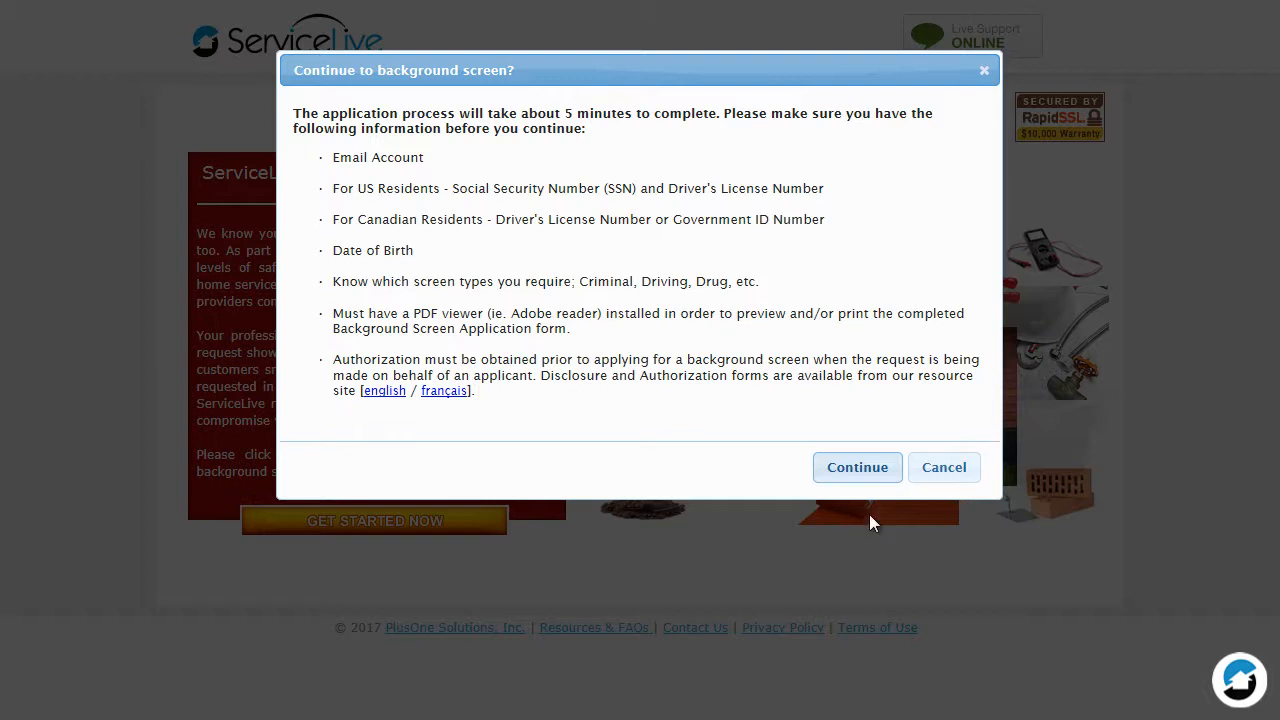
left_click(857, 471)
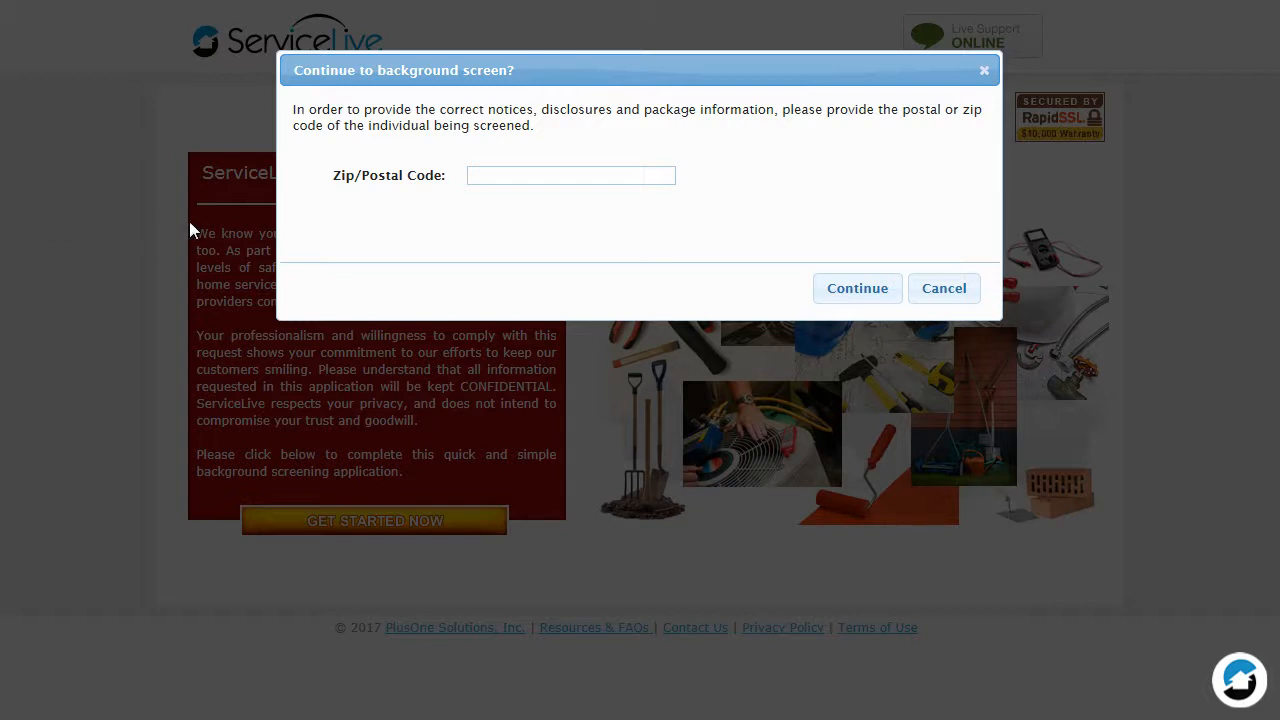
Enter the zip code of the individual being screened and continue to the user certification.
left_click(566, 172)
type("60046")
left_click(849, 292)
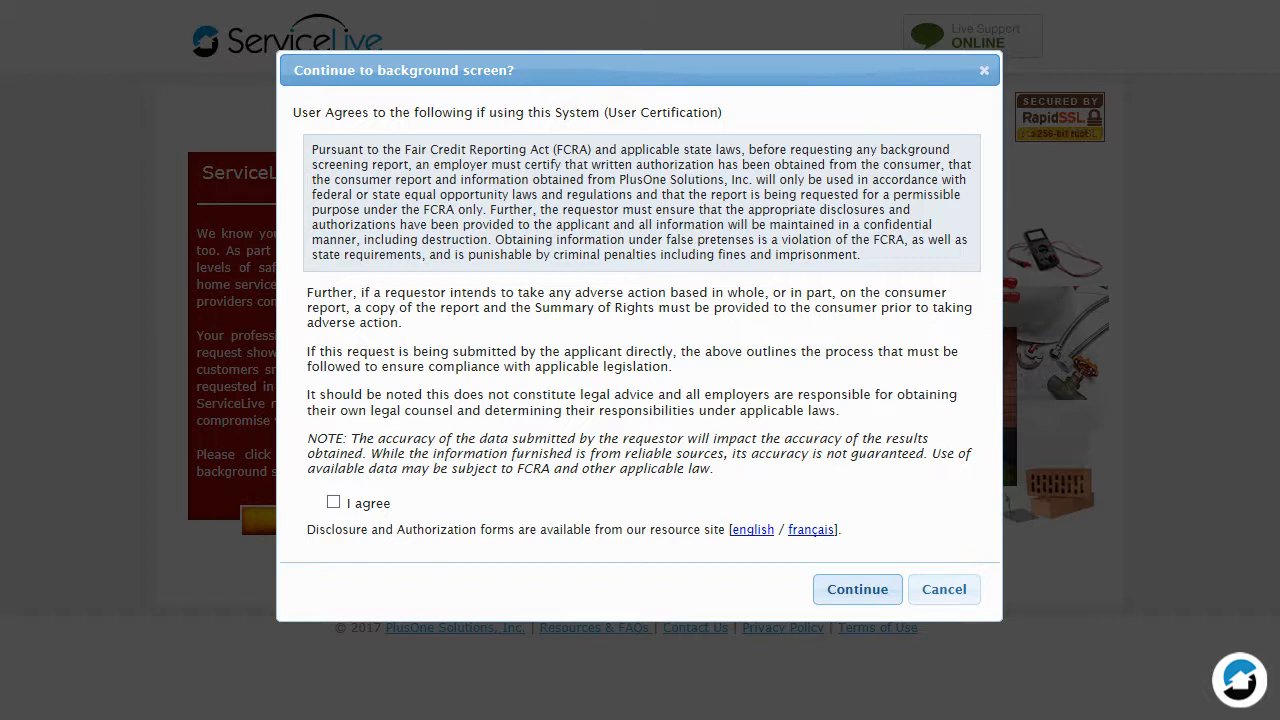
Agree to the user certification and continue as the applicant completing the application.
left_click(333, 502)
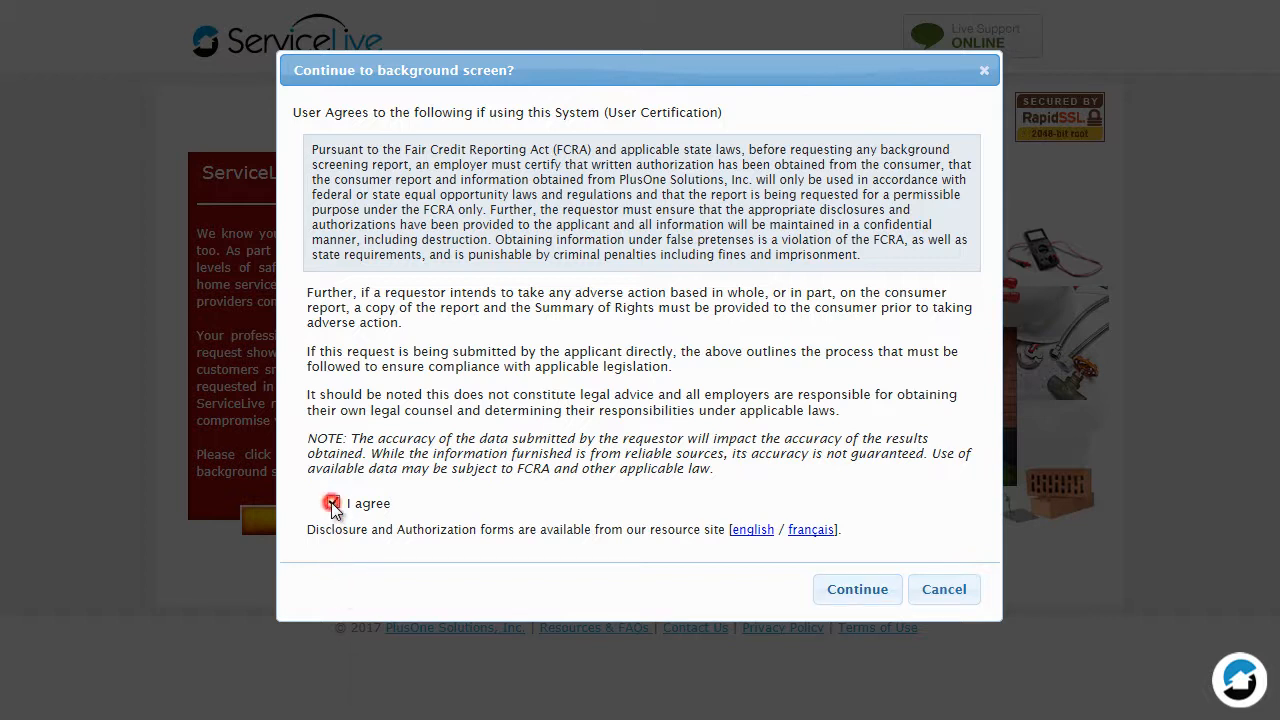
left_click(851, 591)
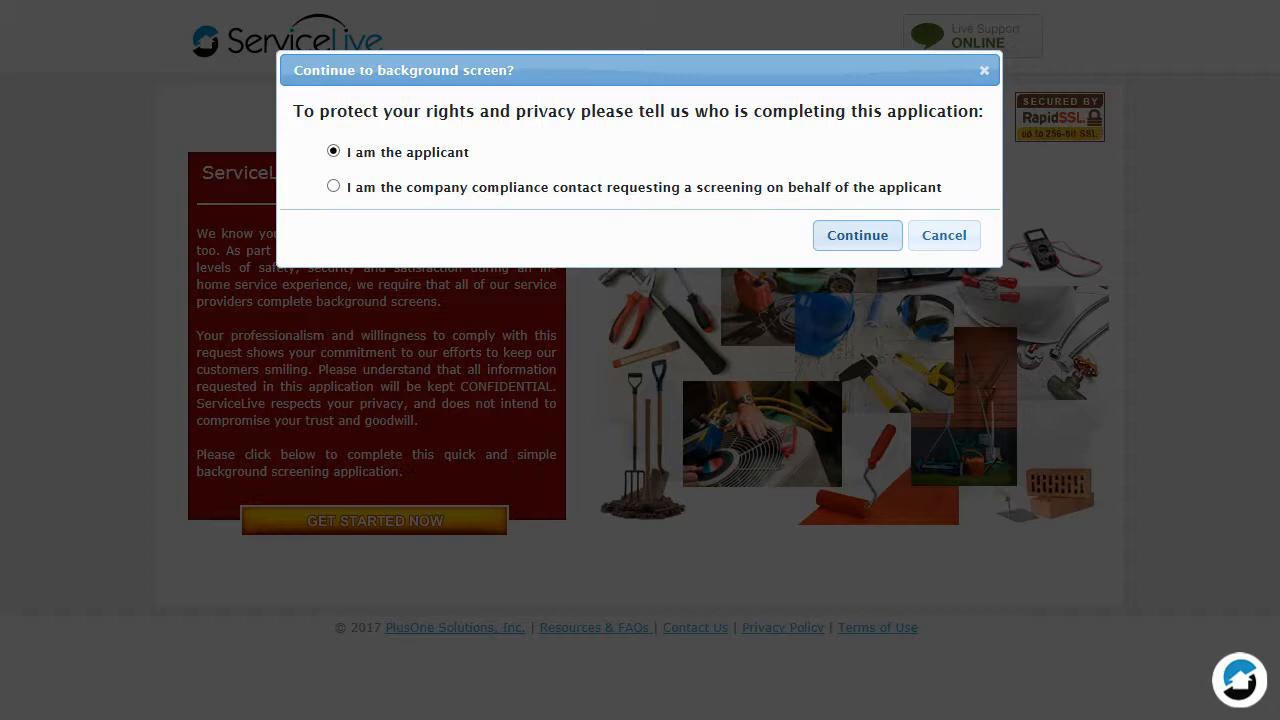
left_click(851, 239)
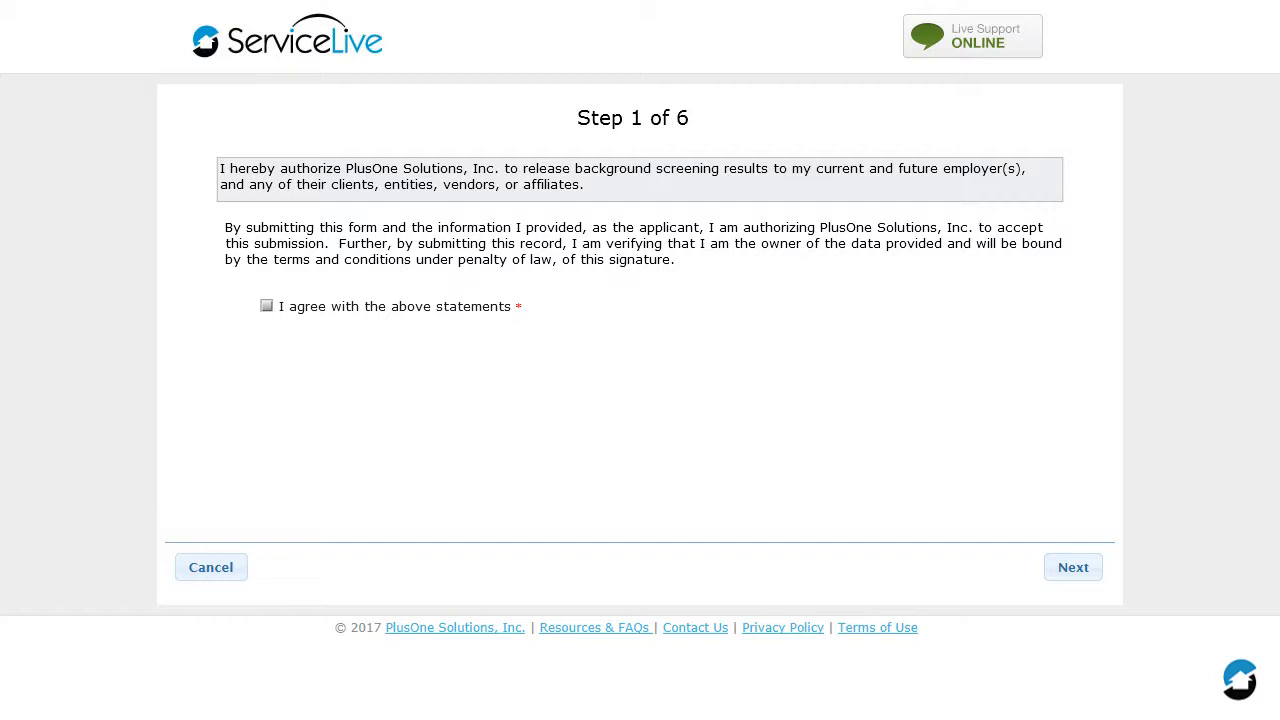
Accept the authorization statements in step 1 and the disclosures and authorizations in step 2, continuing to the applicant details.
left_click(268, 307)
left_click(1075, 569)
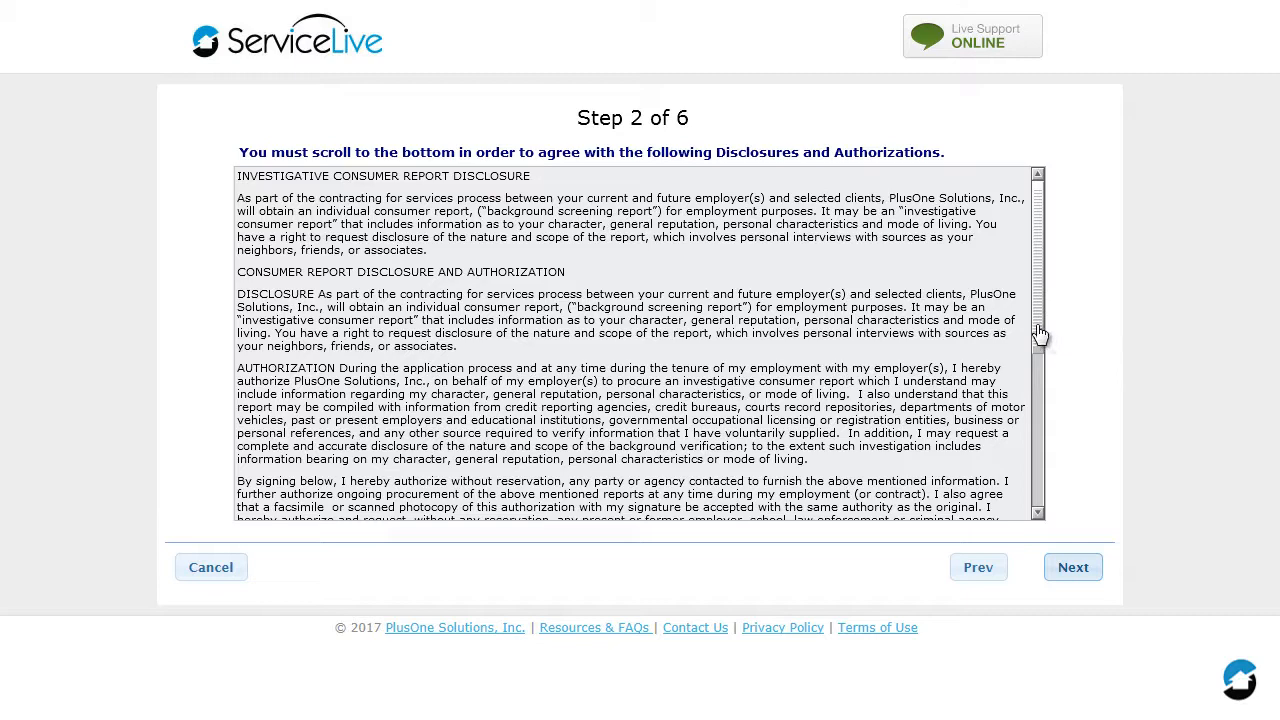
left_click_drag(1037, 322, 1037, 503)
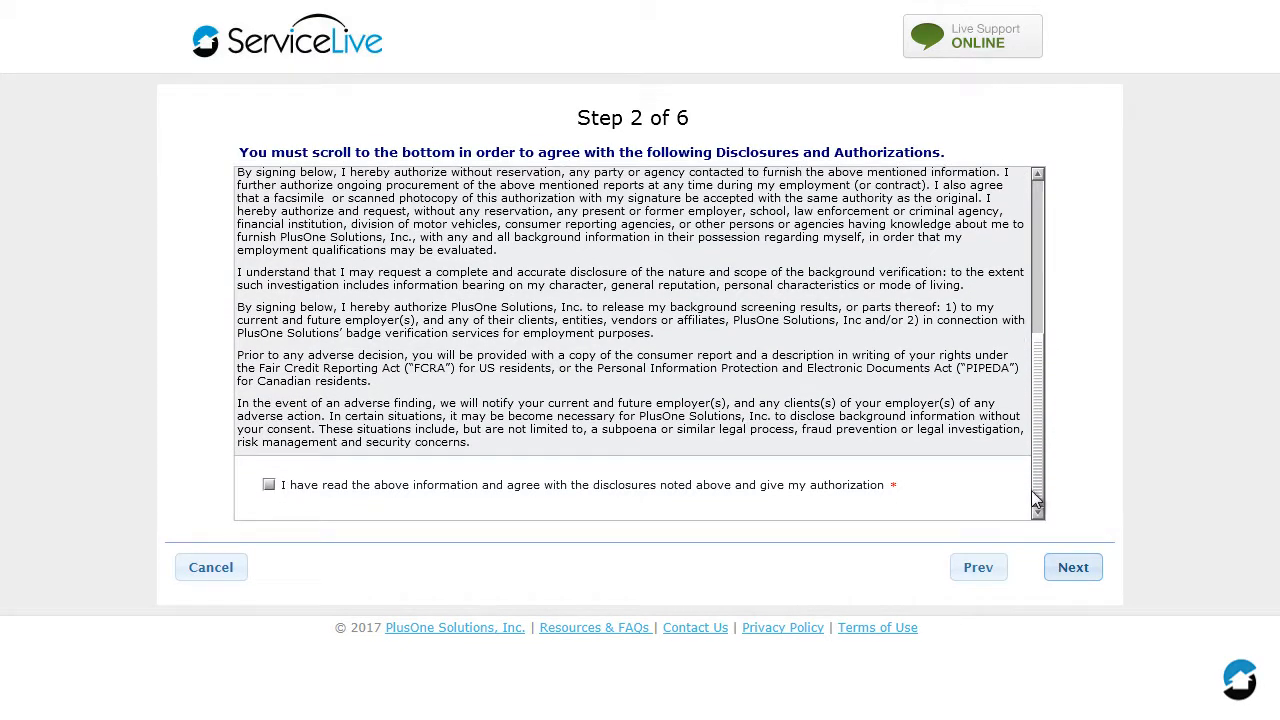
left_click(269, 487)
left_click(1077, 570)
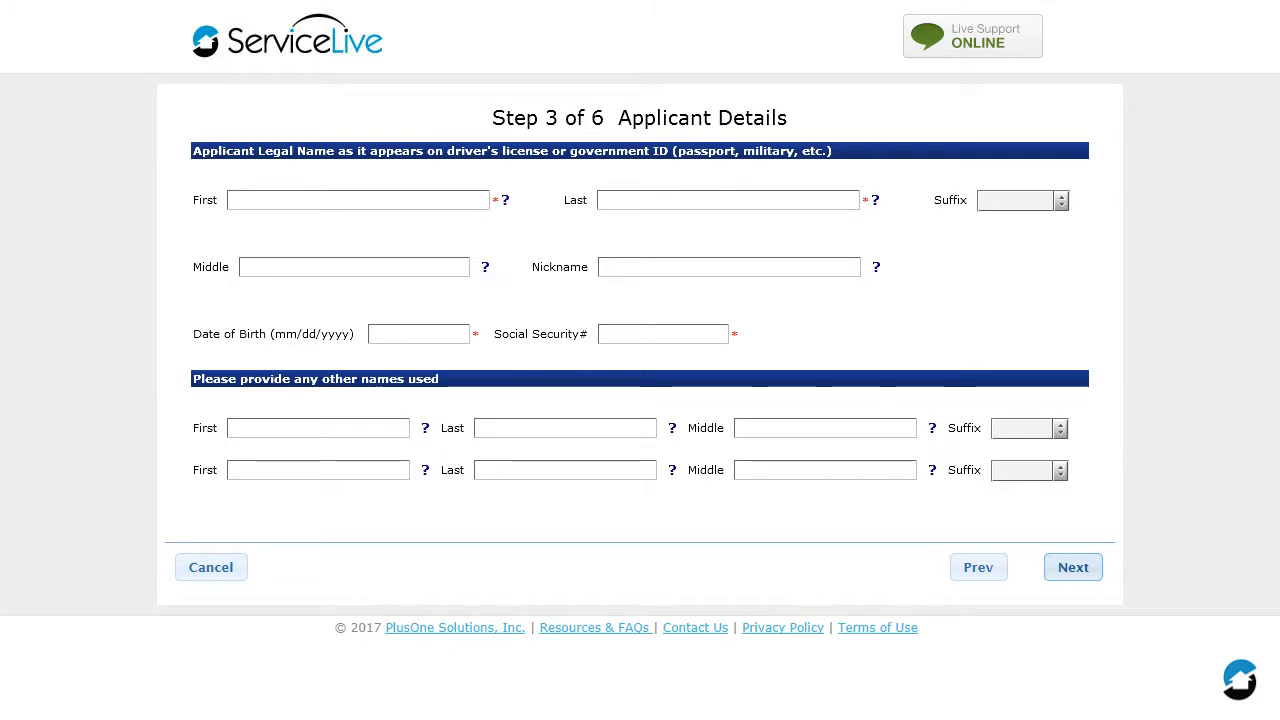
Enter the applicant's legal first and last name.
left_click(380, 201)
type("Salv")
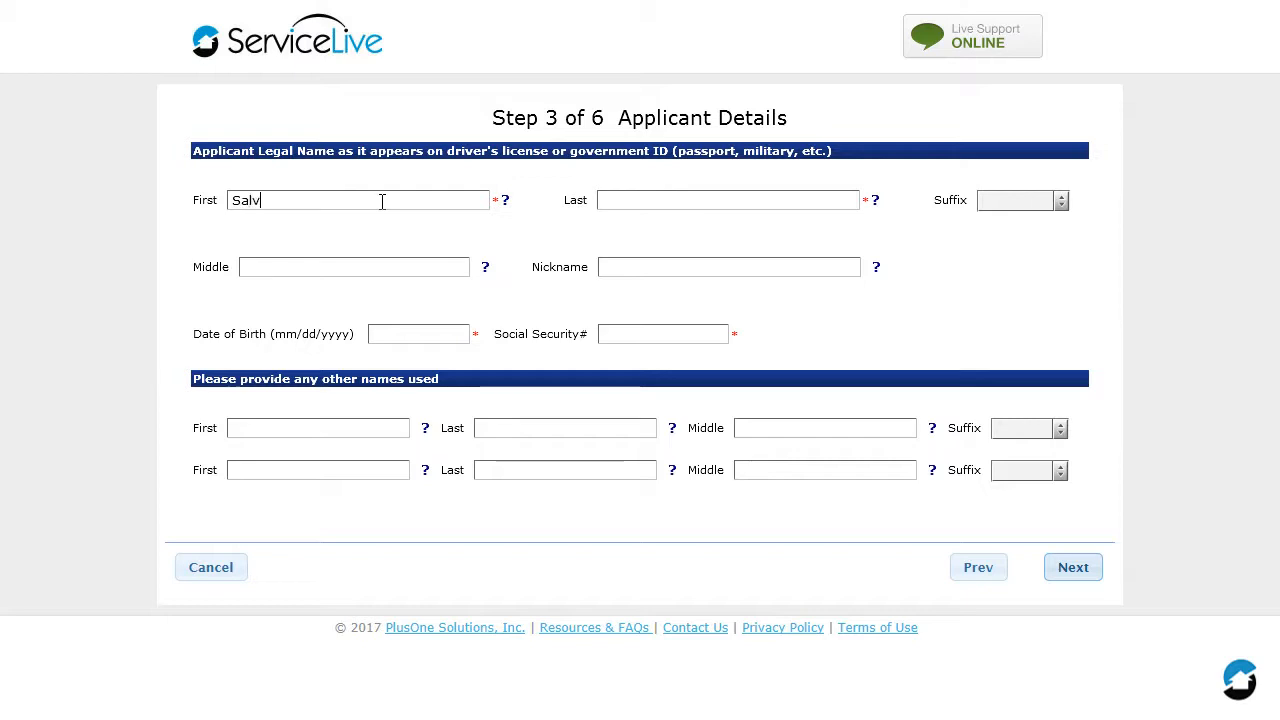
type("atore")
key("Tab")
type("FrSalvatore")
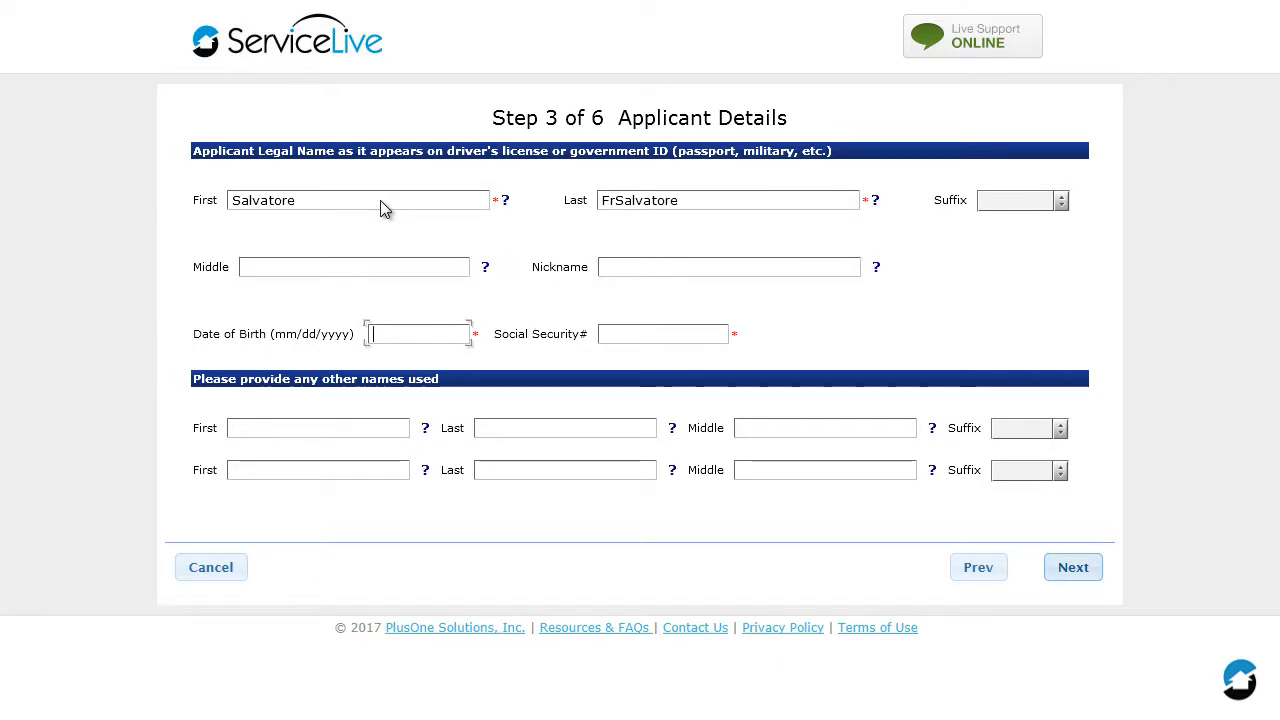
Enter the applicant's date of birth and Social Security number, and continue to the address details.
type("01/20/1985")
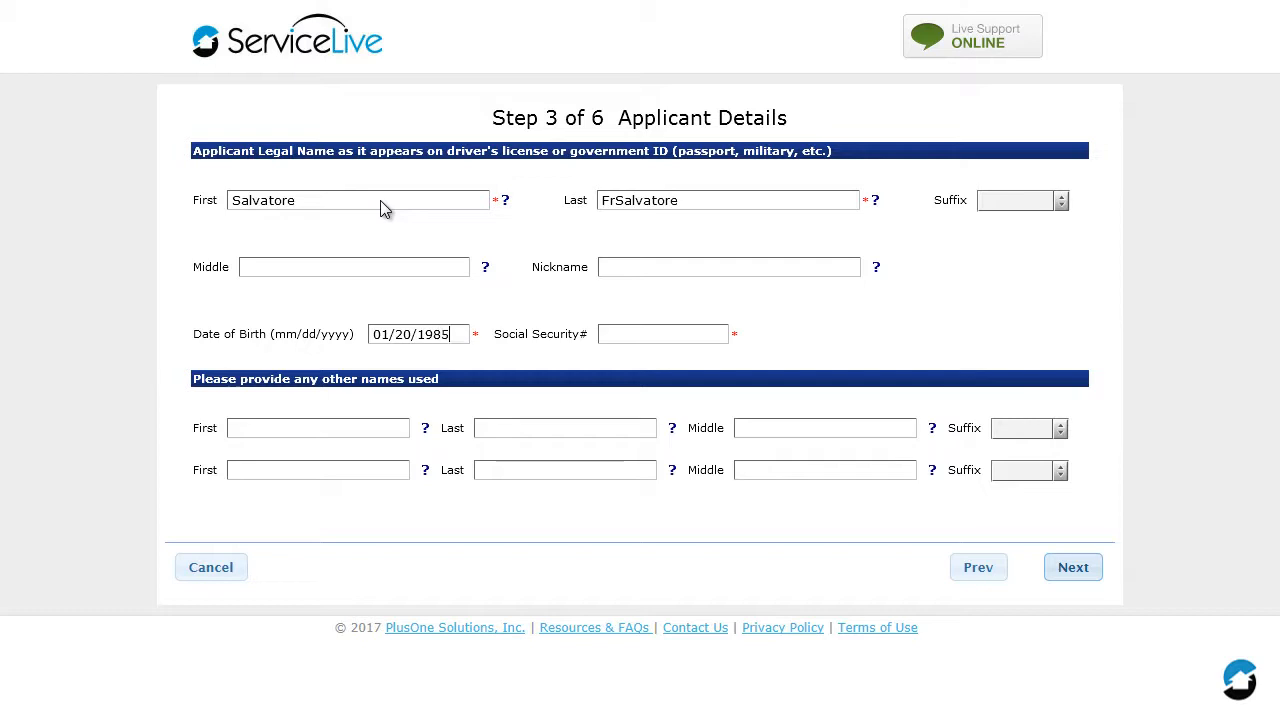
key("Tab")
type("11")
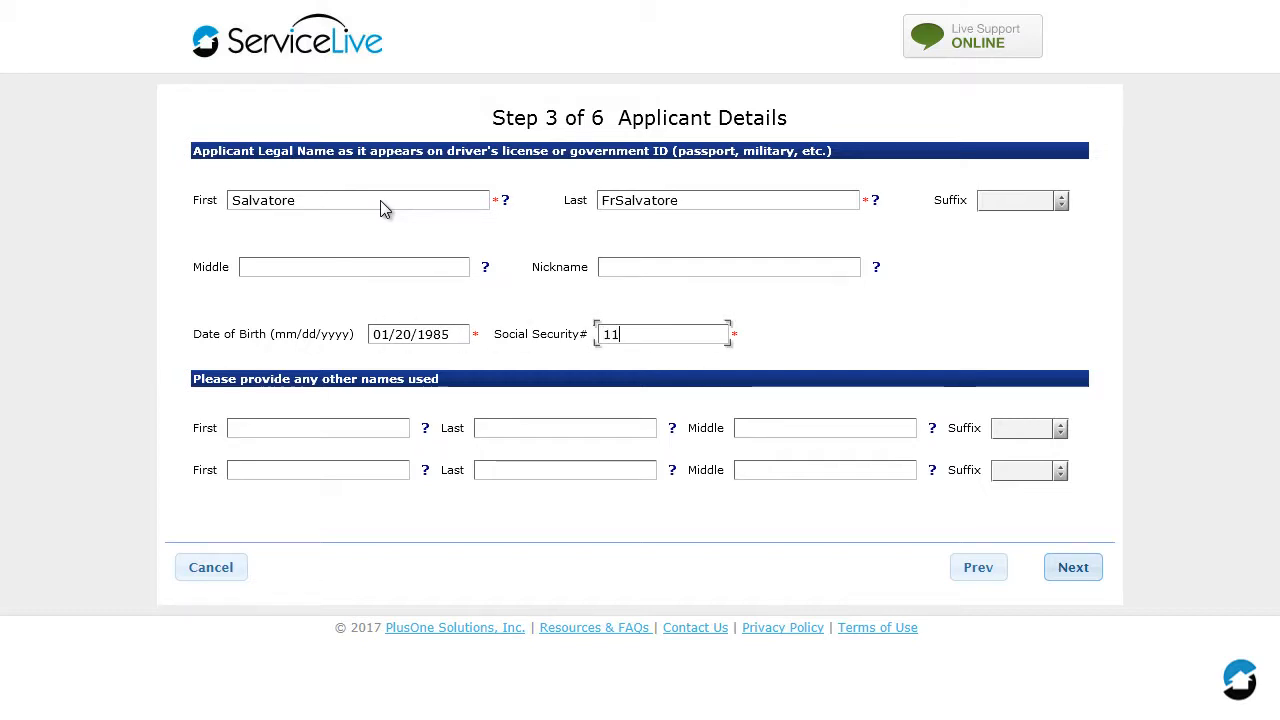
type("1-11-")
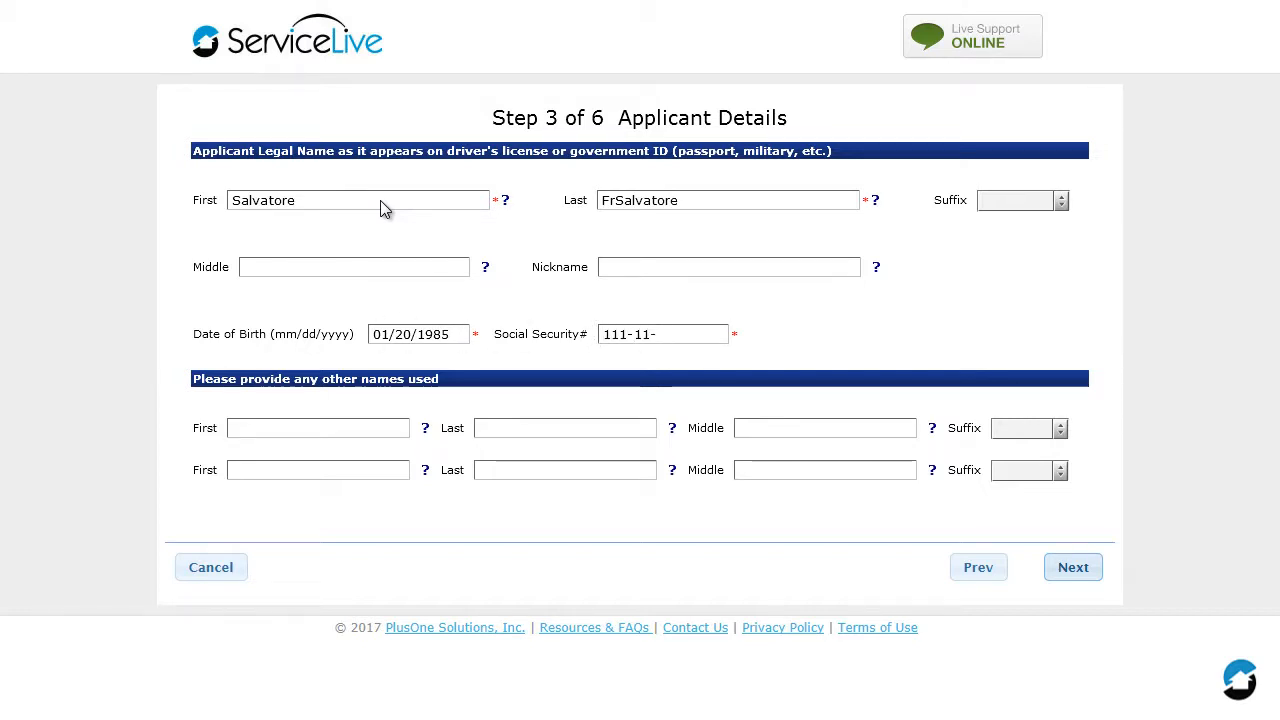
type("1111")
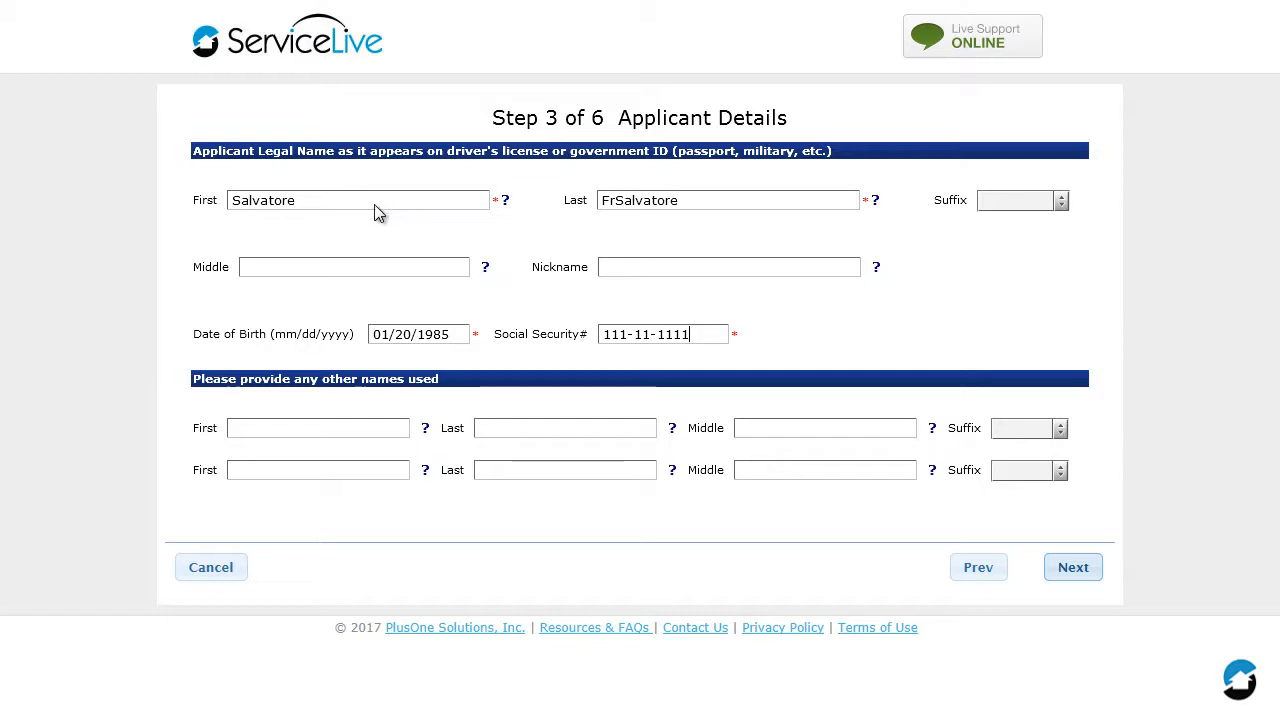
left_click(1078, 568)
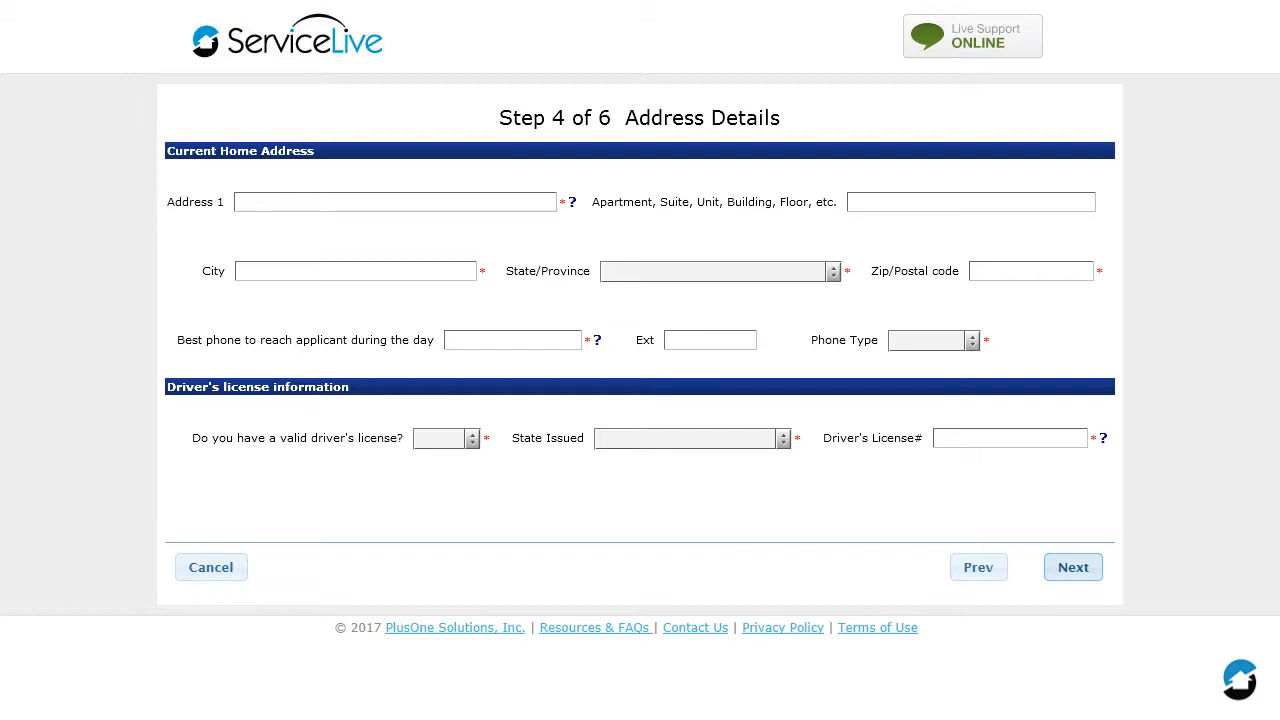
Enter the street address and city of the applicant's current home.
left_click(432, 205)
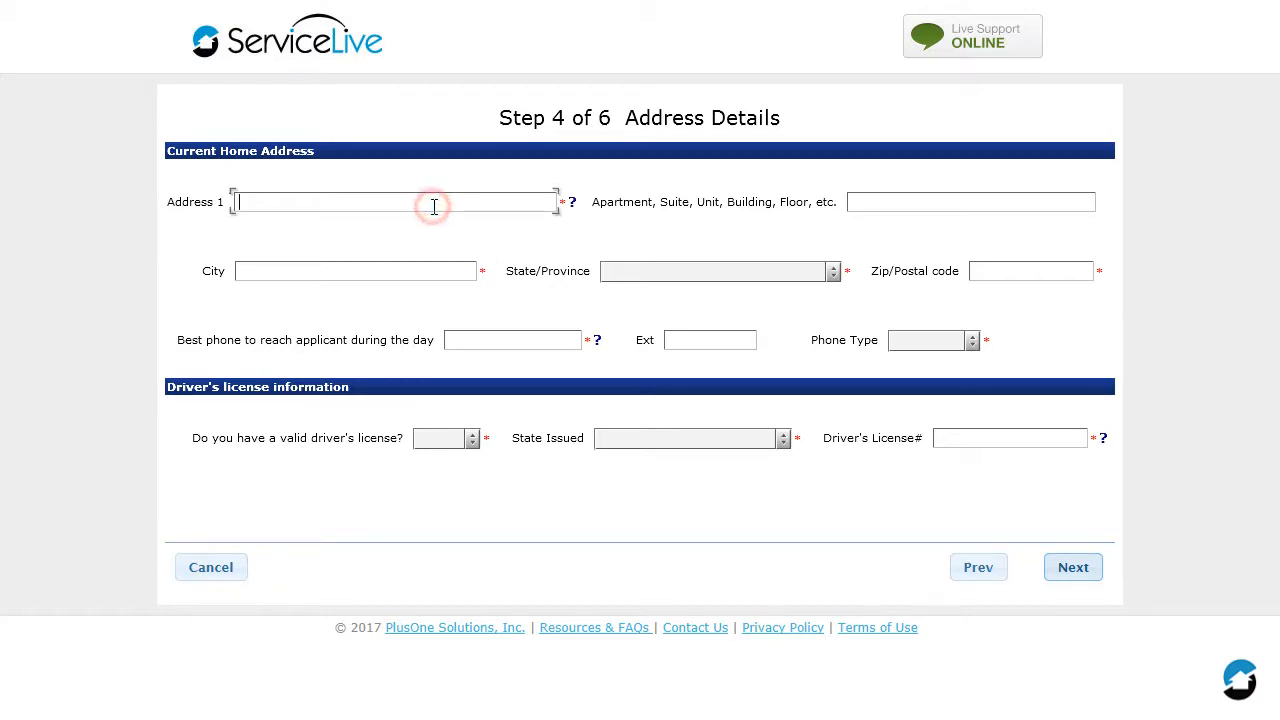
type("123 ServiceLive Ave.")
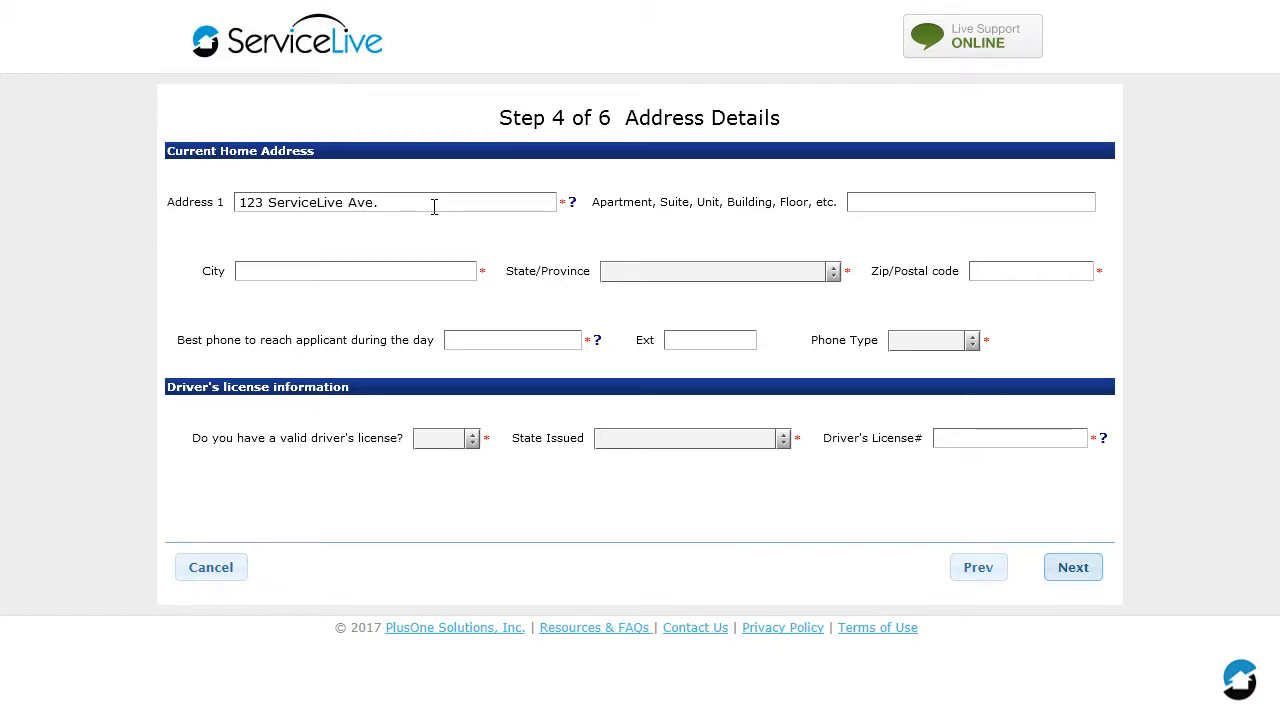
key("Tab")
key("Tab")
type("Lake Villa")
Set the home address state to Illinois and enter the applicant's zip code.
left_click(833, 273)
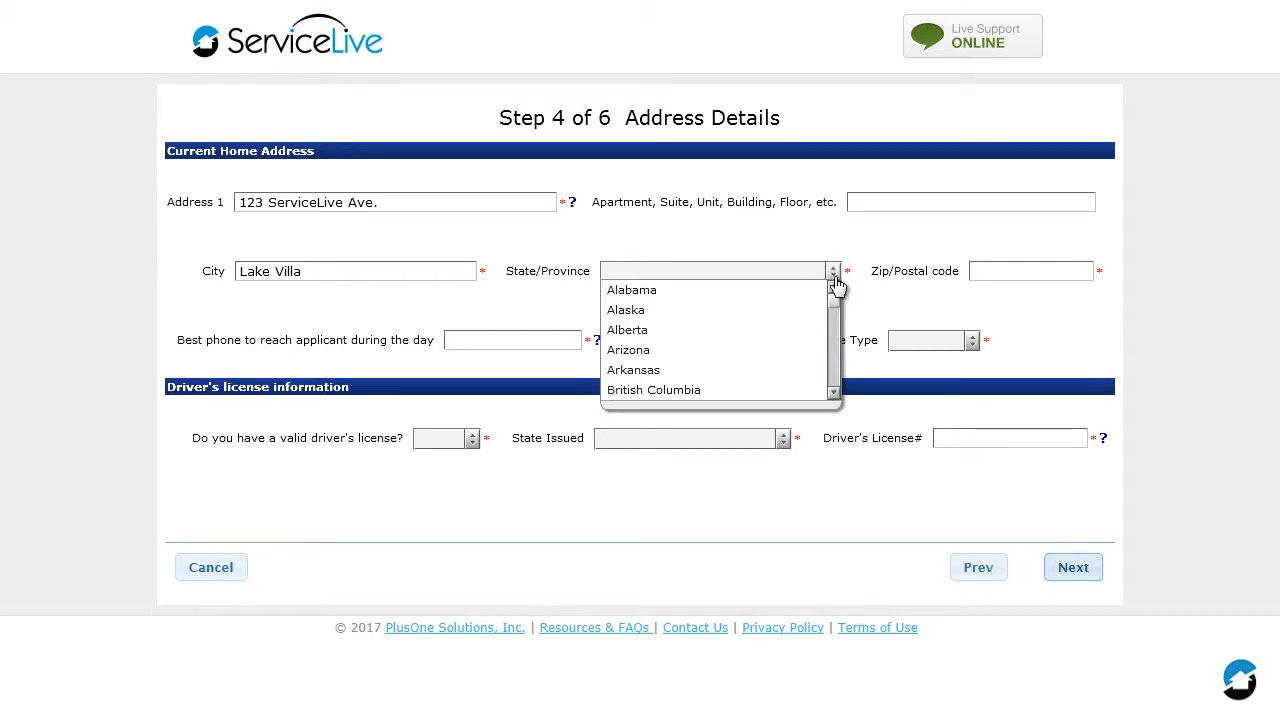
left_click_drag(835, 305, 834, 327)
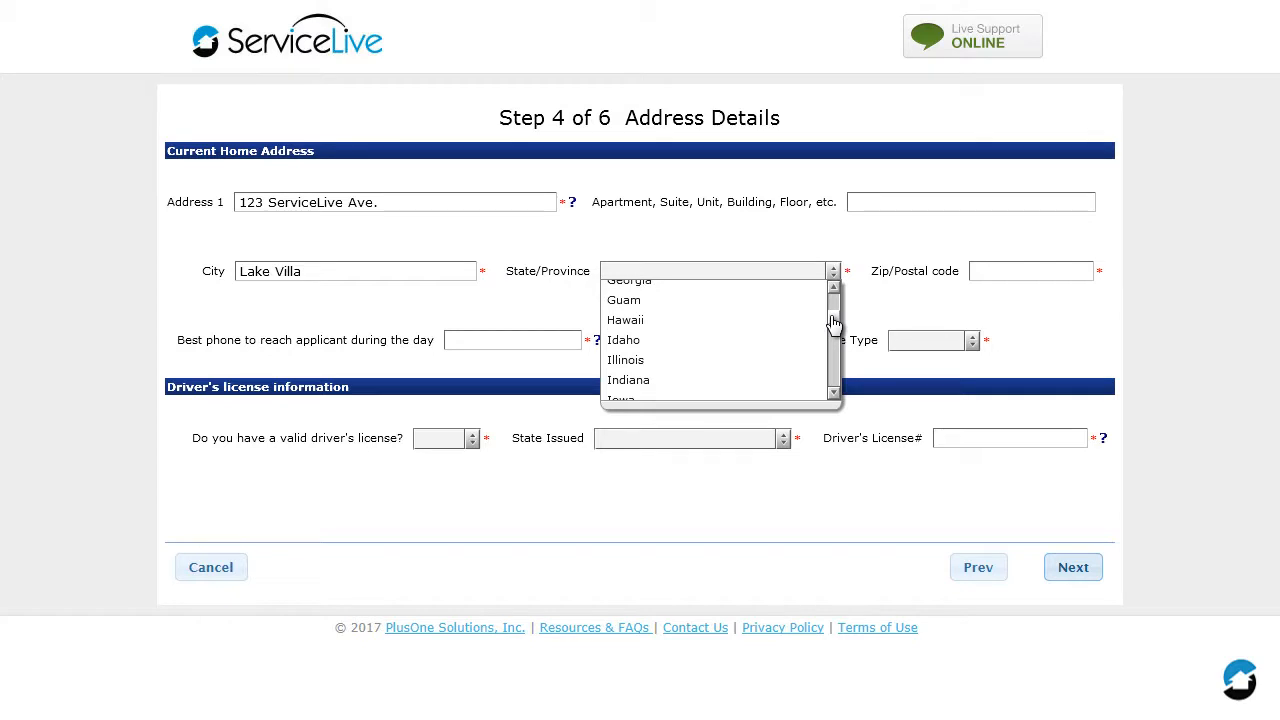
left_click(697, 364)
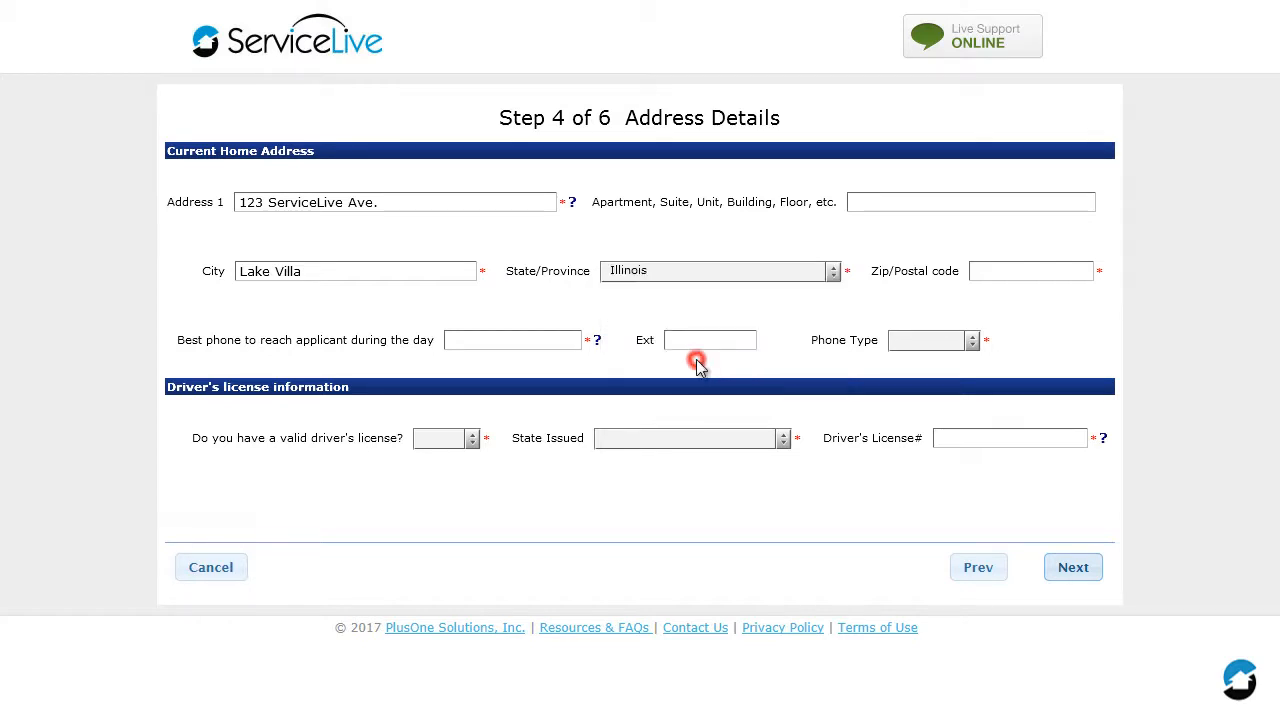
left_click(1074, 274)
type("60046")
key("Tab")
Enter the applicant's daytime phone number and set its phone type to Cell.
type("555-555-1234")
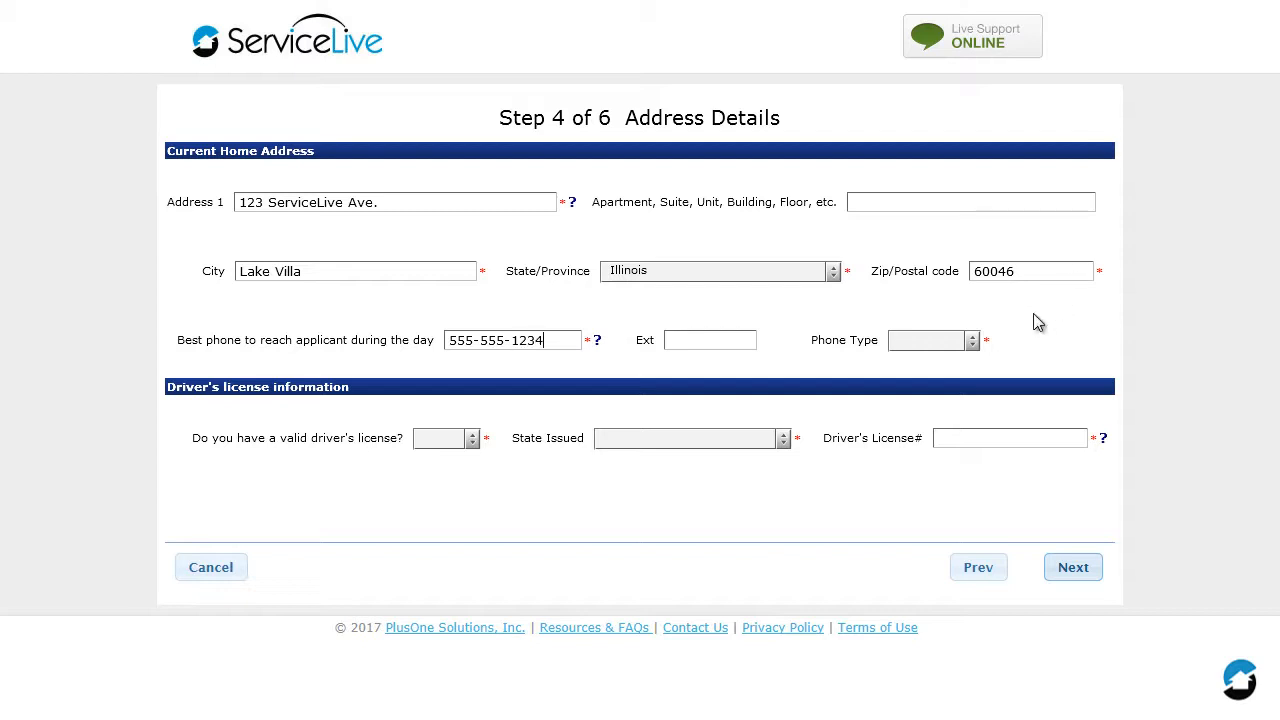
left_click(970, 342)
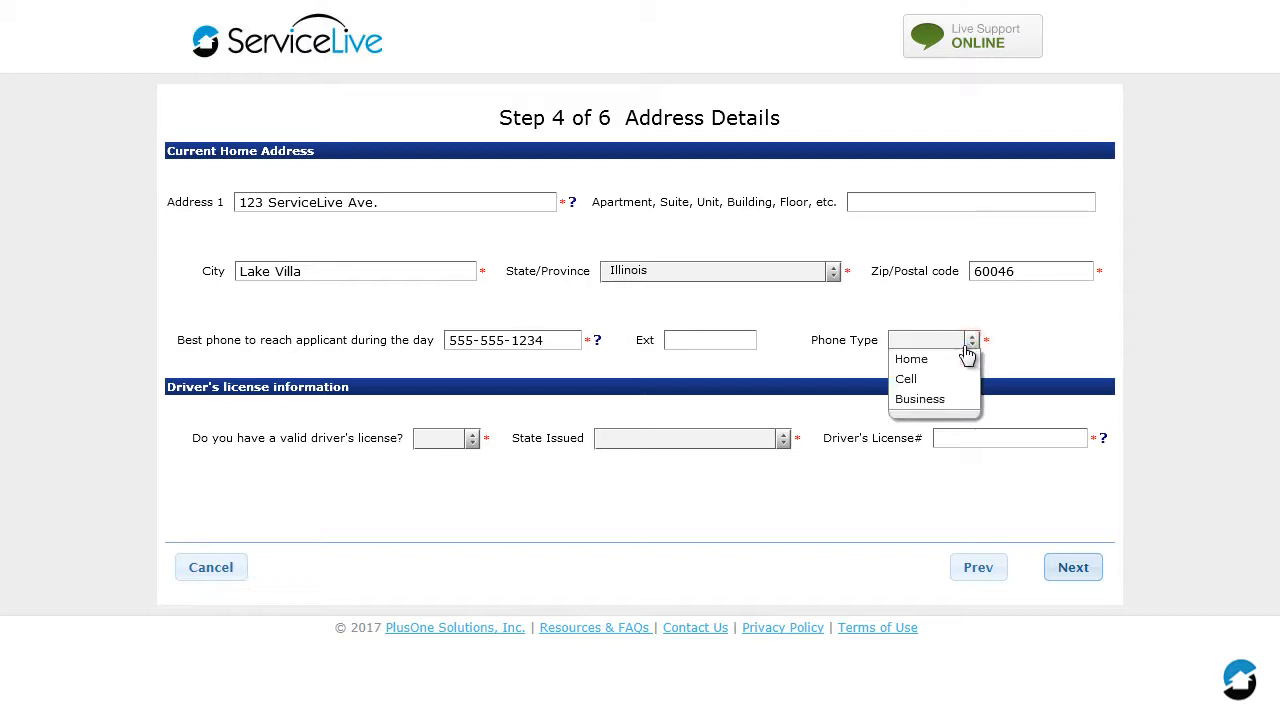
left_click(906, 379)
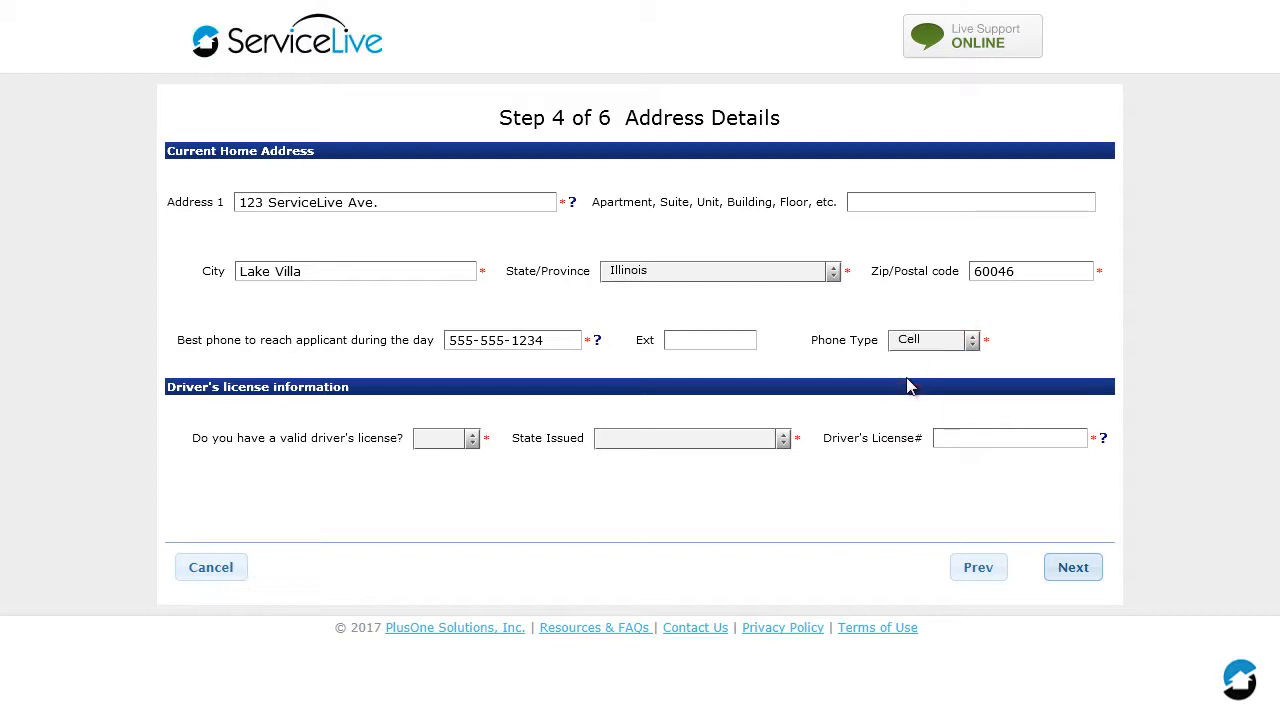
Indicate that the applicant has a valid driver's license and set its issuing state to Illinois.
left_click(472, 441)
left_click(454, 477)
left_click(783, 438)
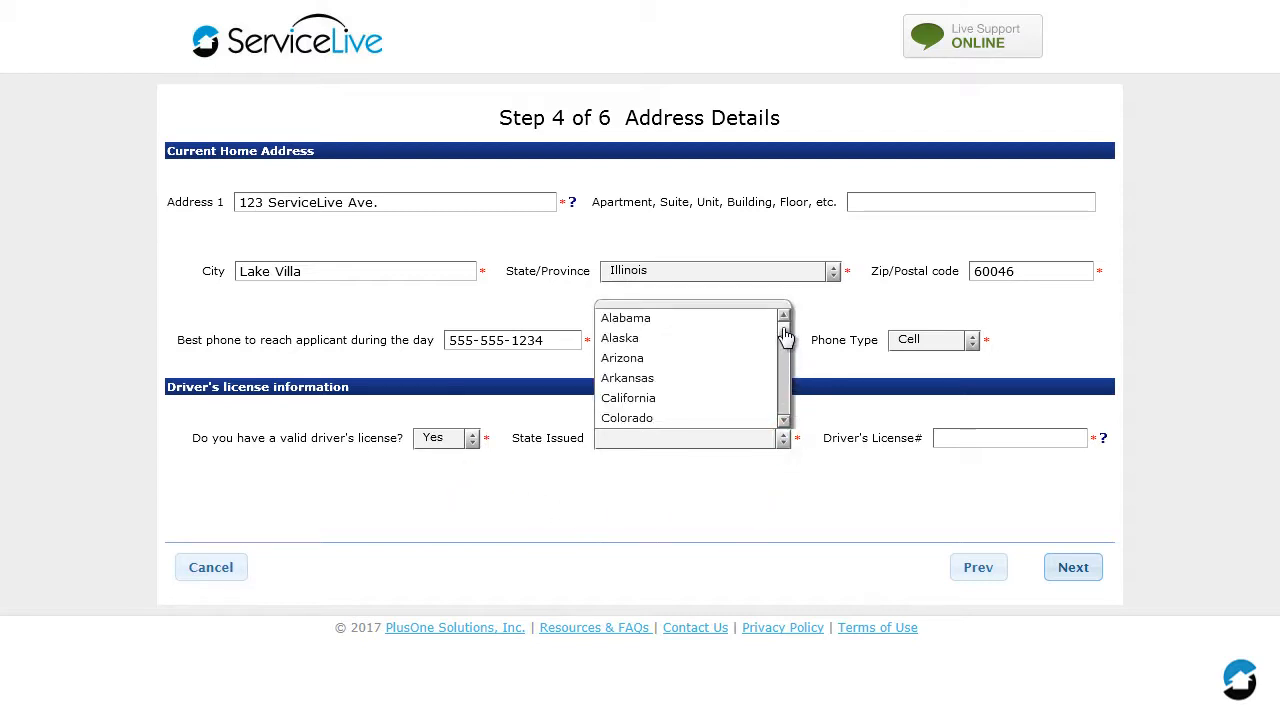
left_click_drag(783, 331, 786, 353)
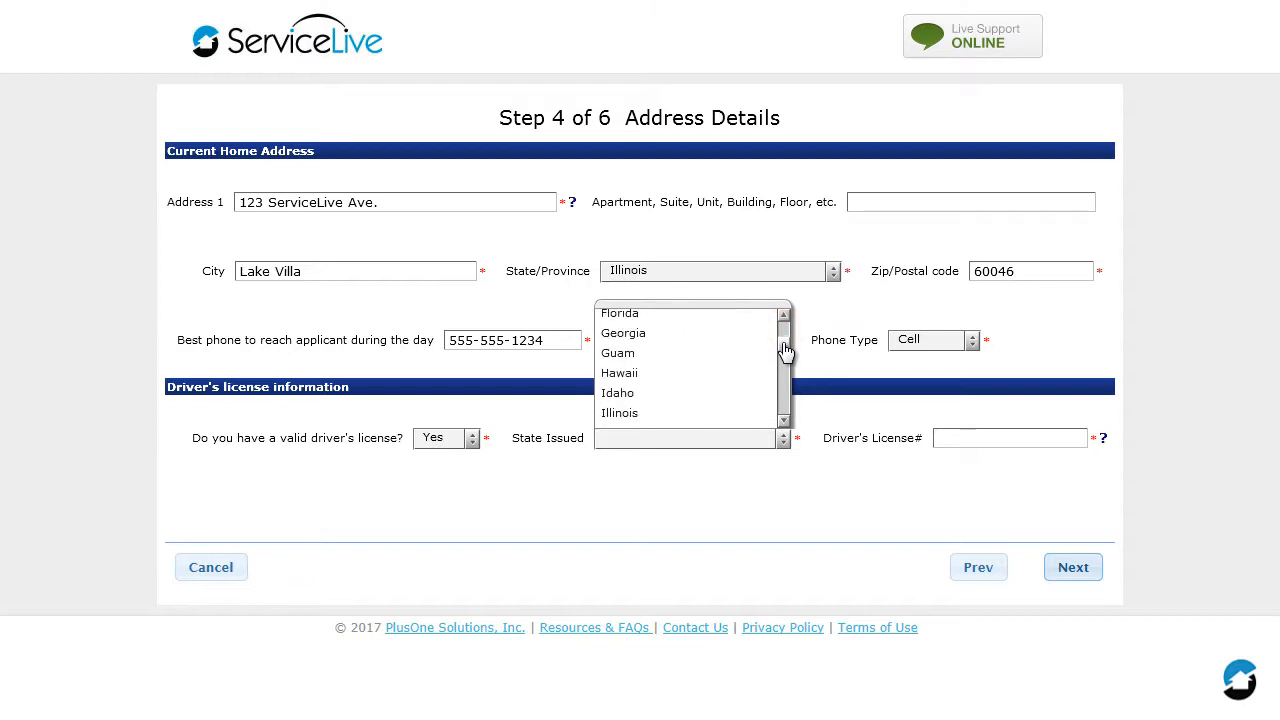
left_click(648, 422)
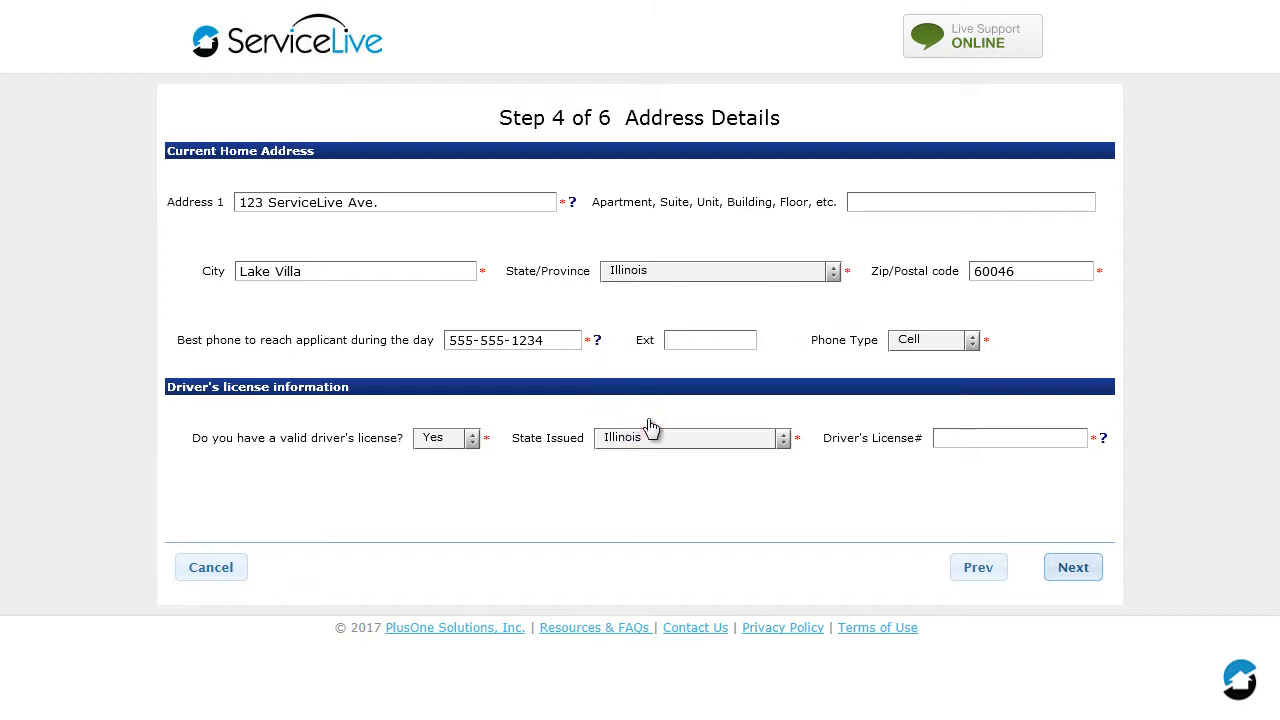
Enter the applicant's driver's license number and continue to the user profile details.
left_click(1076, 437)
left_click(1085, 566)
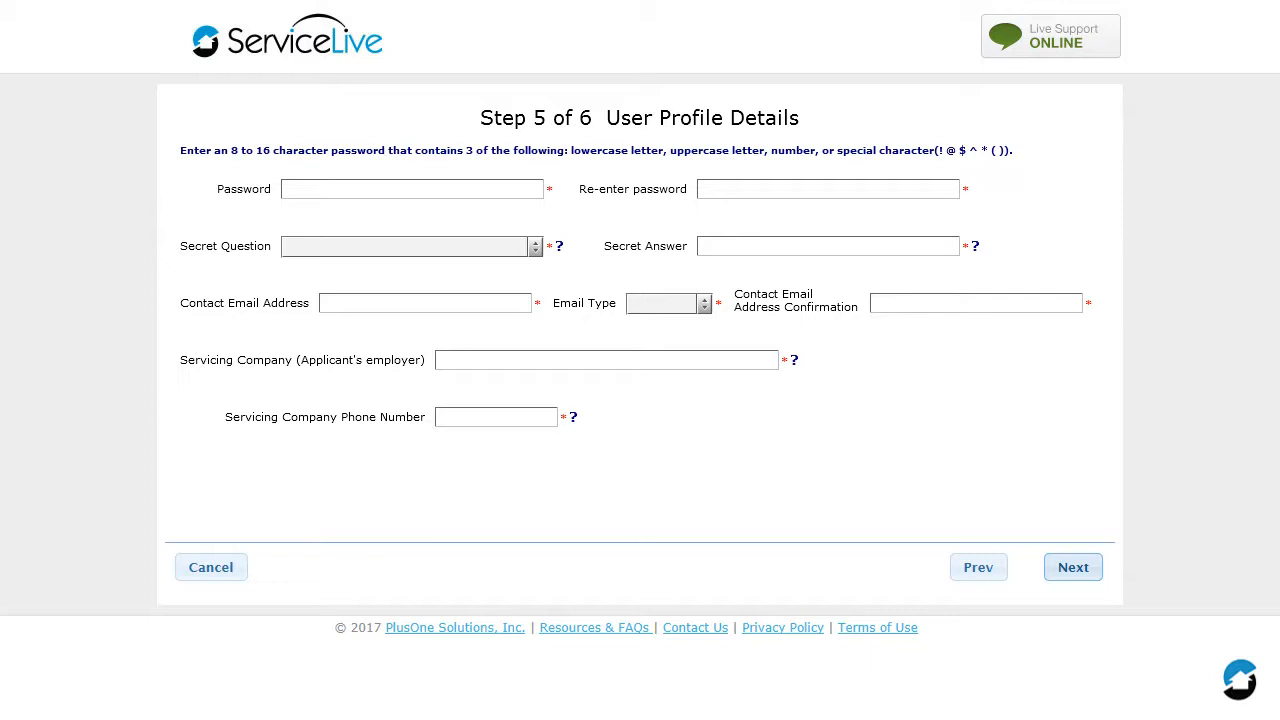
Enter the account password and repeat it in the confirmation field.
left_click(455, 187)
type("*********")
key("Tab")
type("**********")
Choose "What Is My City Of Birth?" as the secret question and enter its secret answer.
left_click(534, 247)
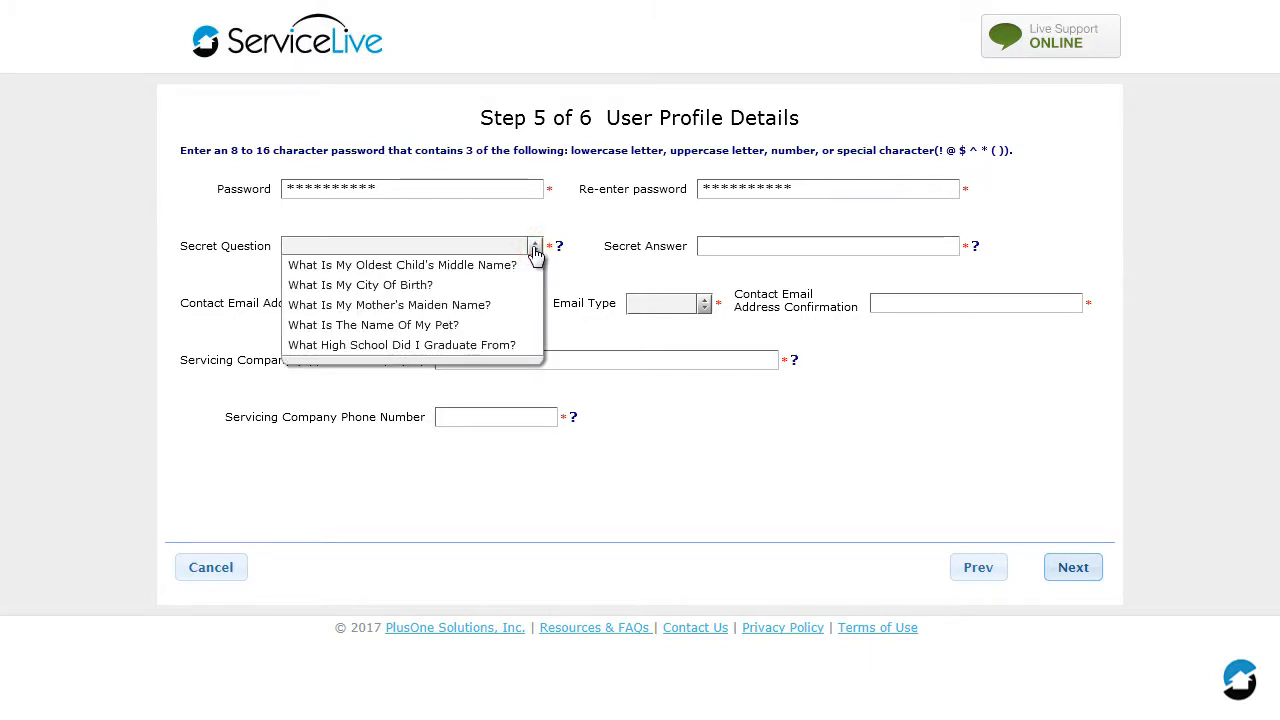
left_click(488, 284)
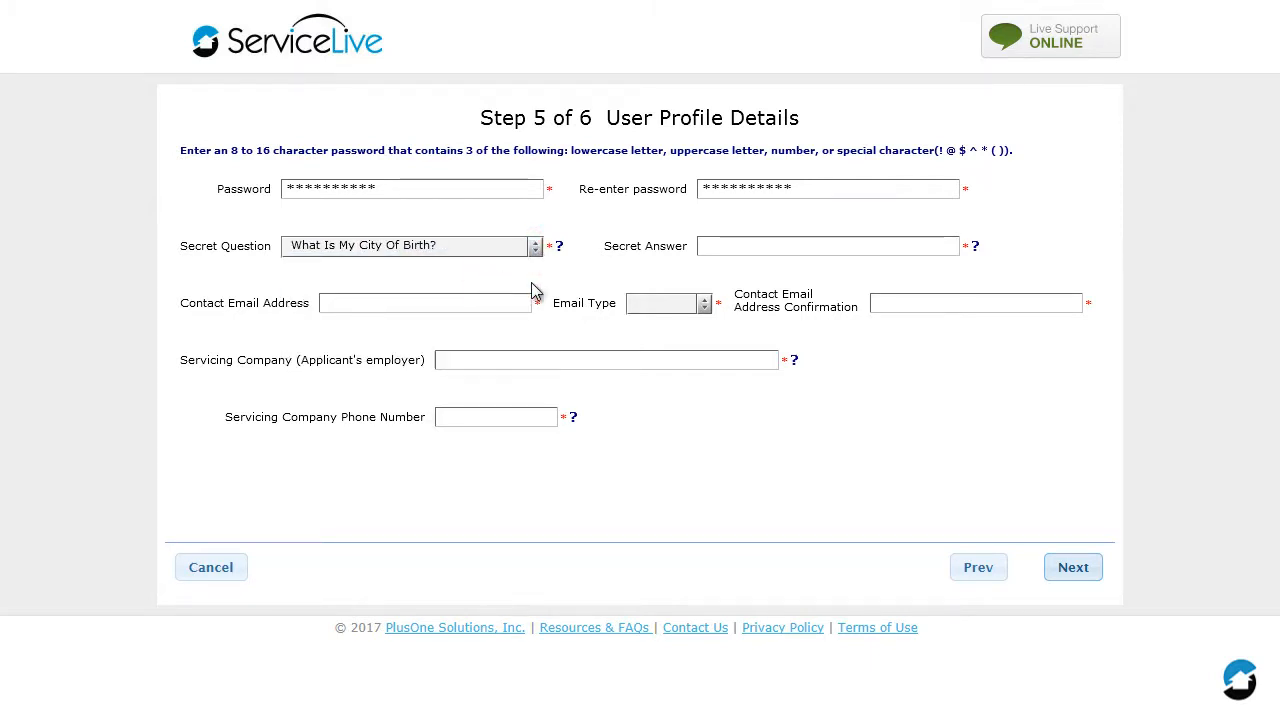
left_click(824, 245)
key("Tab")
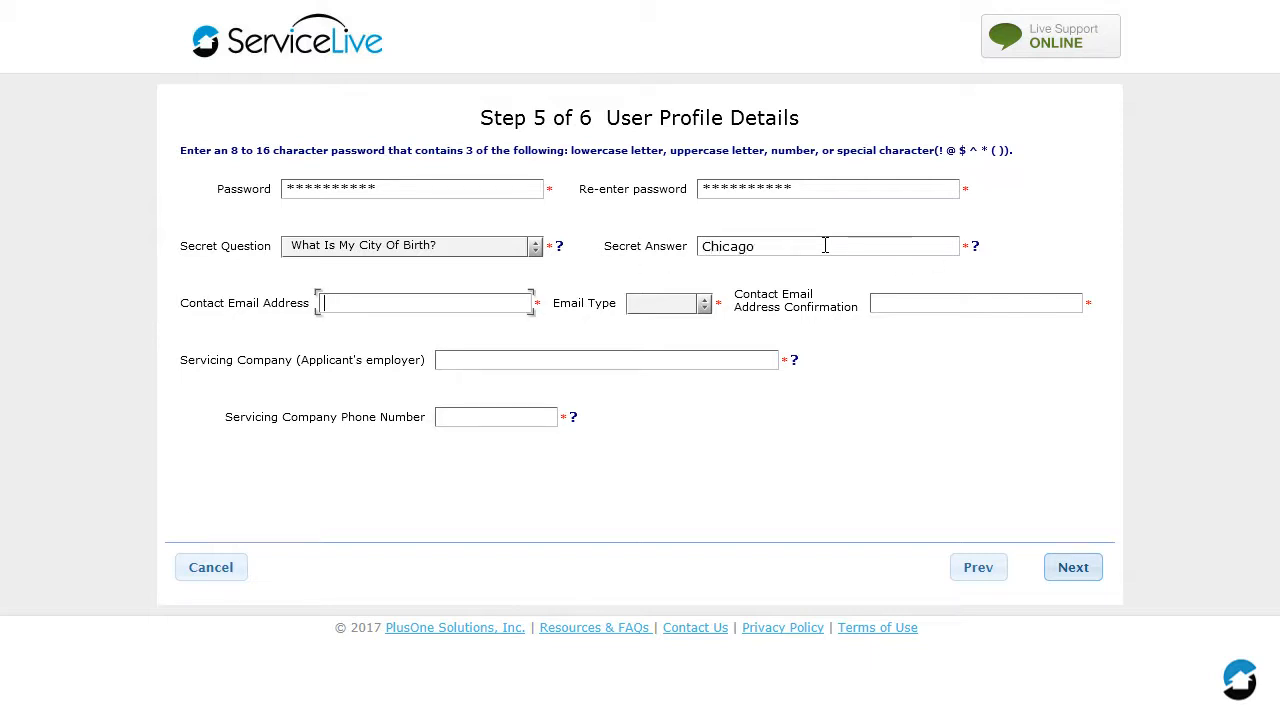
Fill in the contact email address with email type Business, and repeat the address for confirmation.
type("provider@emai")
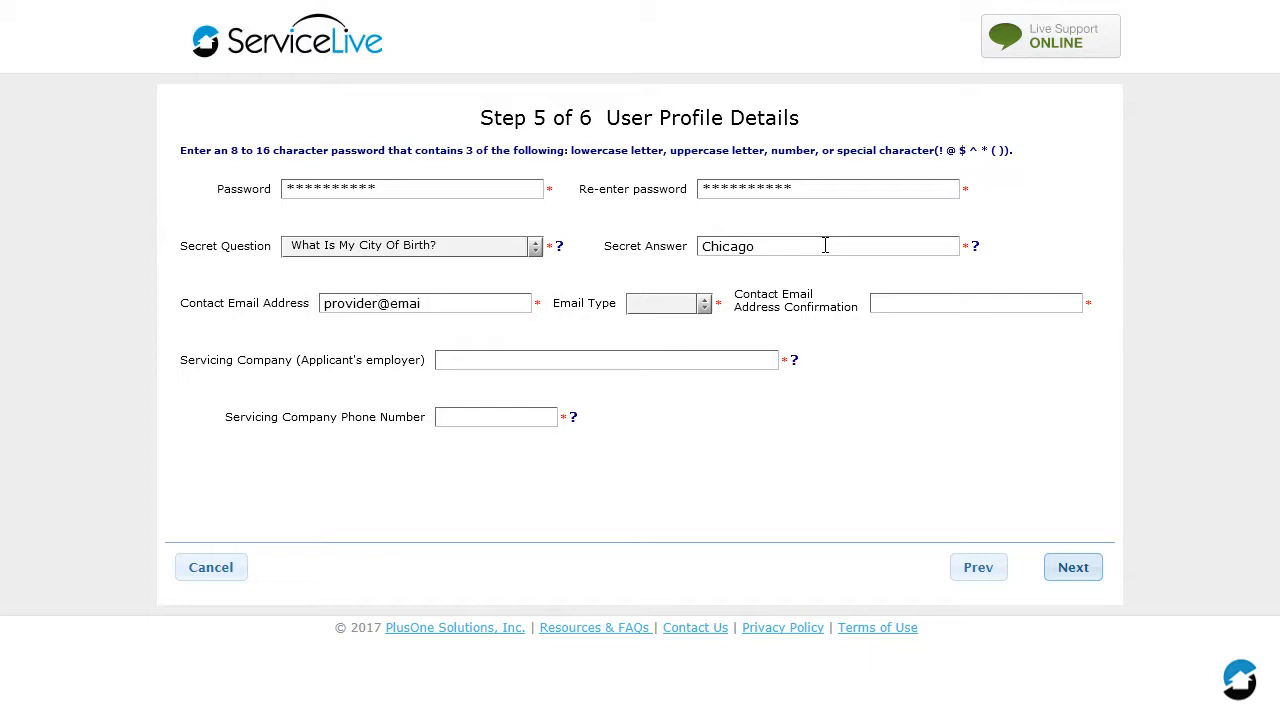
type("l.com")
left_click(704, 303)
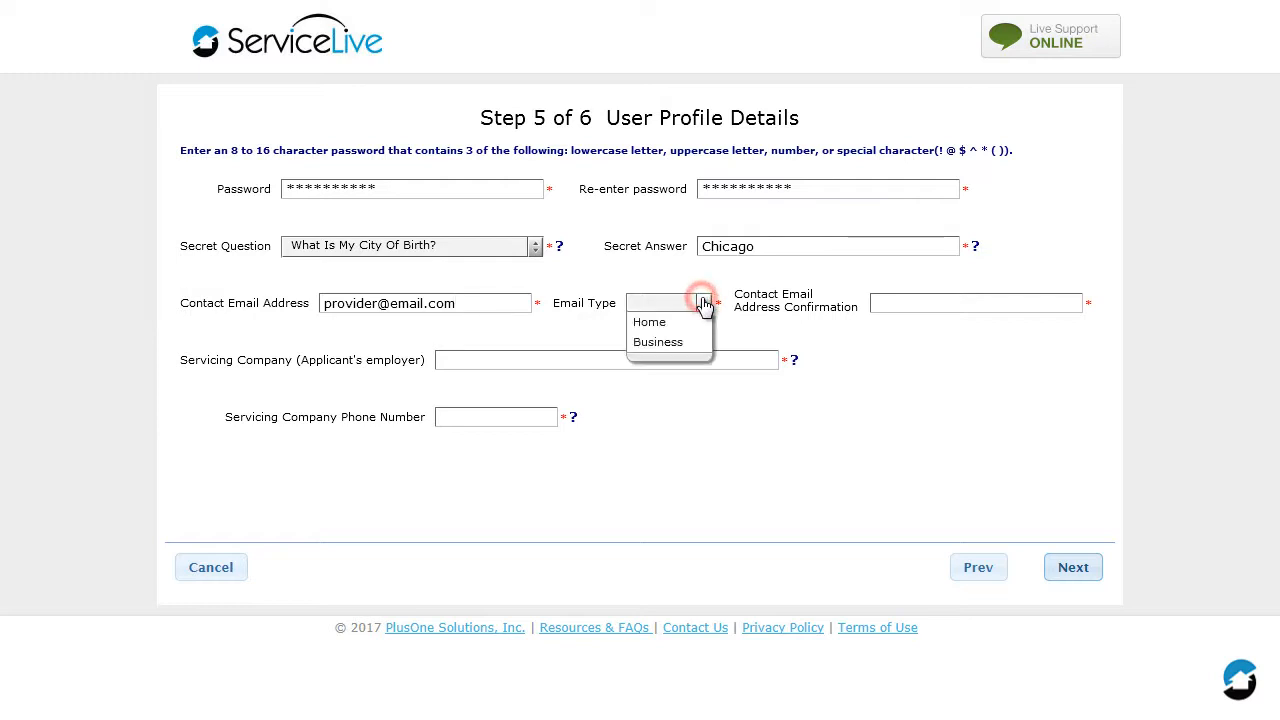
left_click(692, 341)
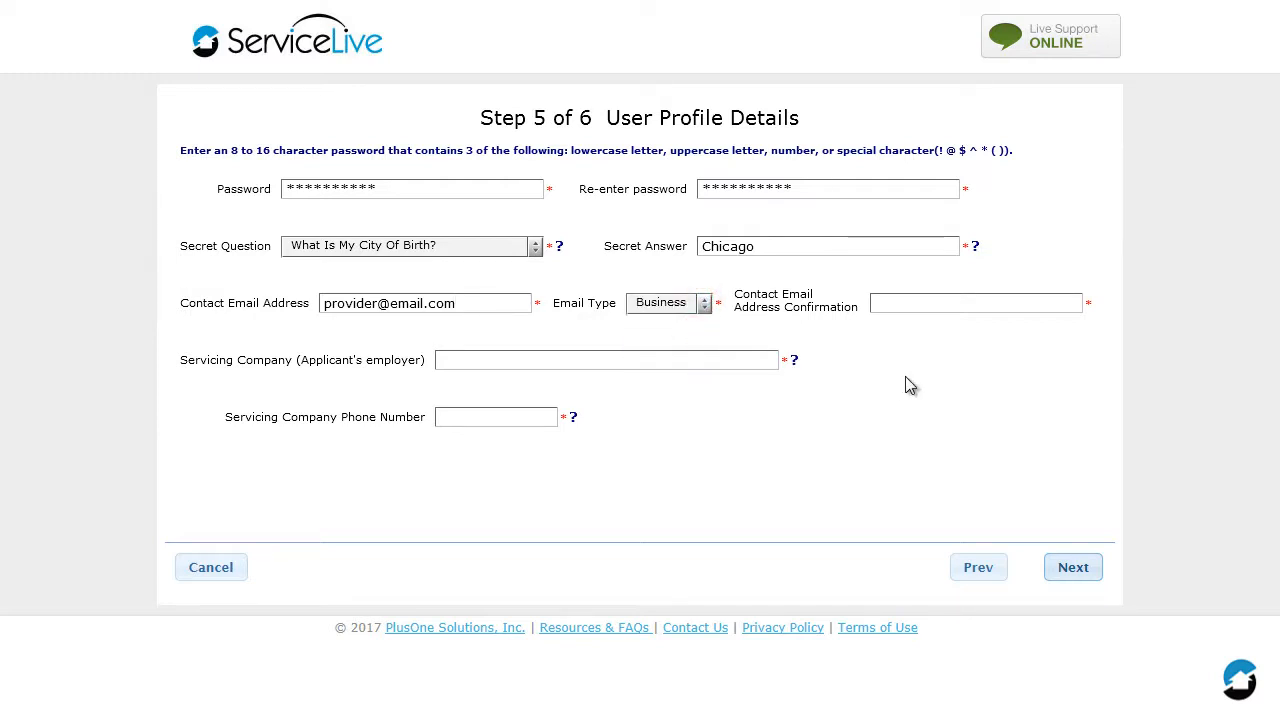
left_click(1012, 300)
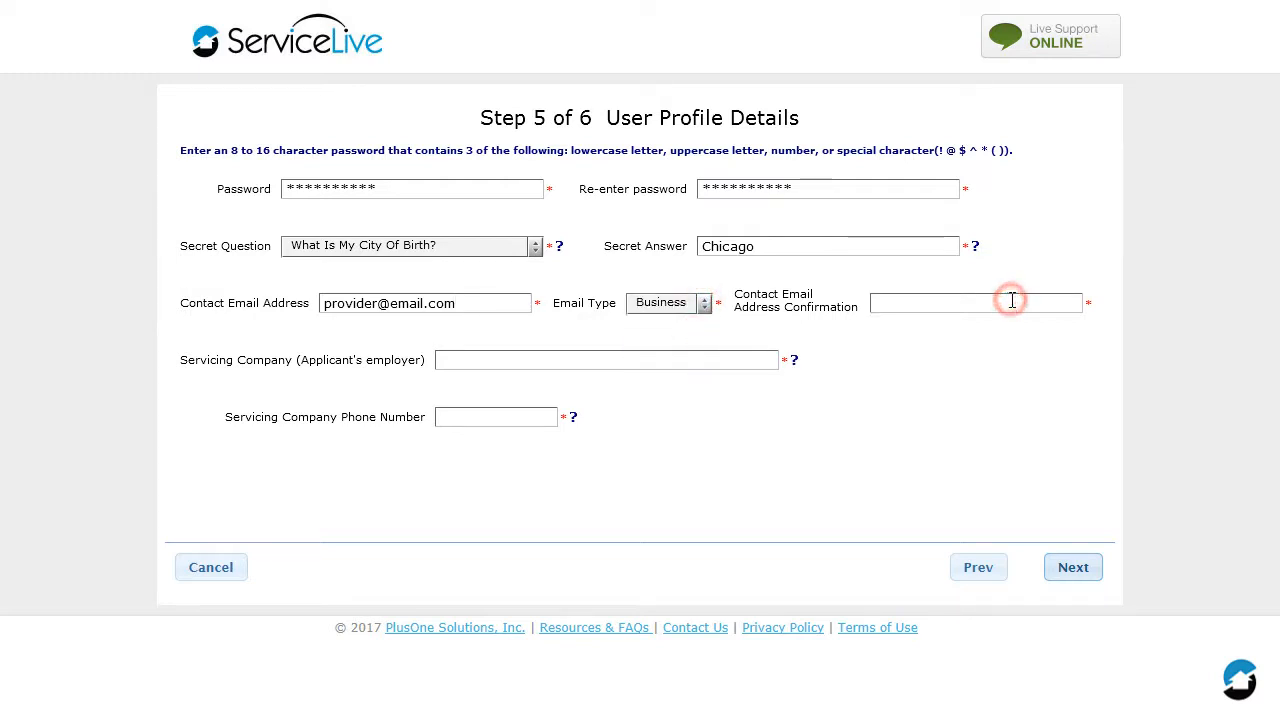
type("provider")
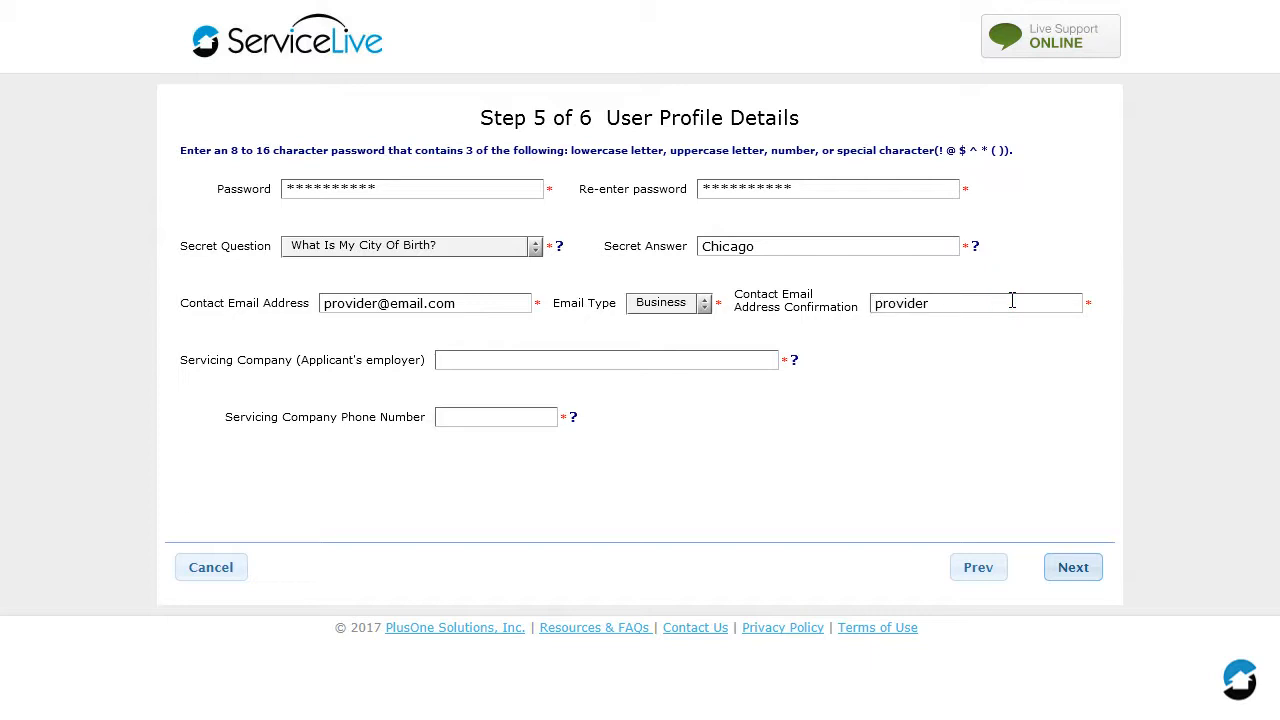
type("@email.com")
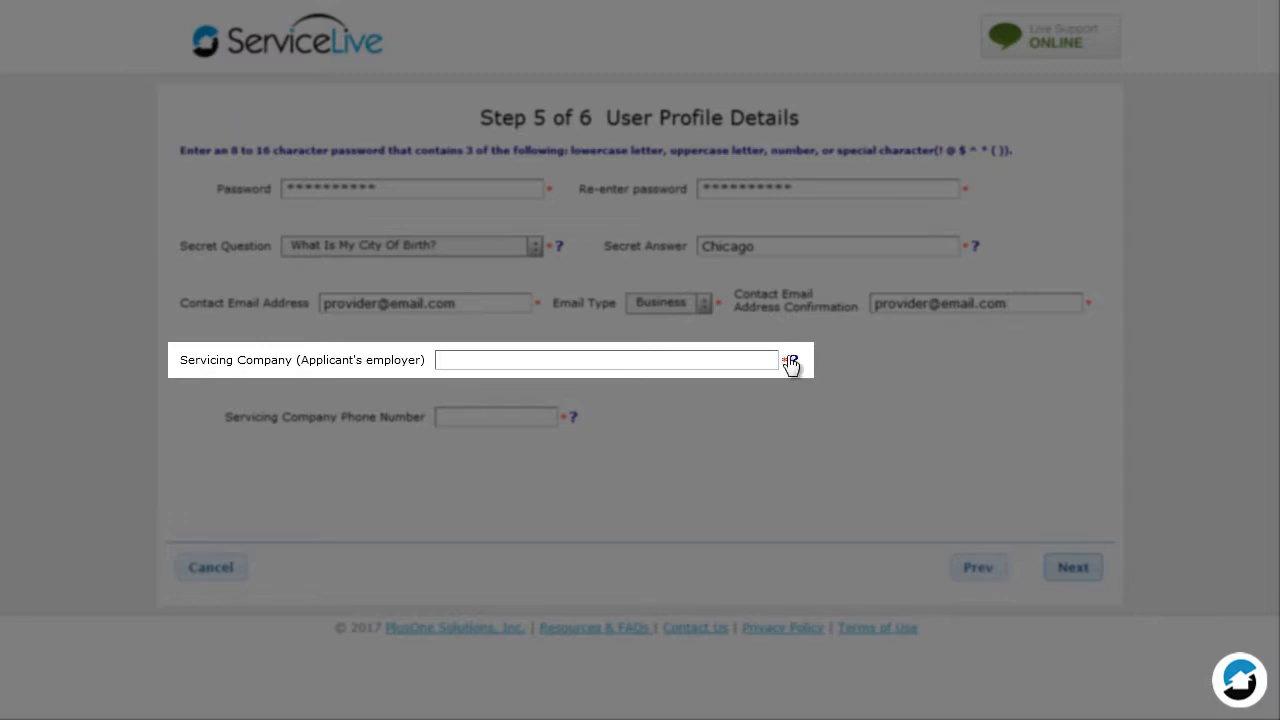
Enter ServiceLive as the servicing company that employs the applicant.
left_click(751, 358)
type("Servic")
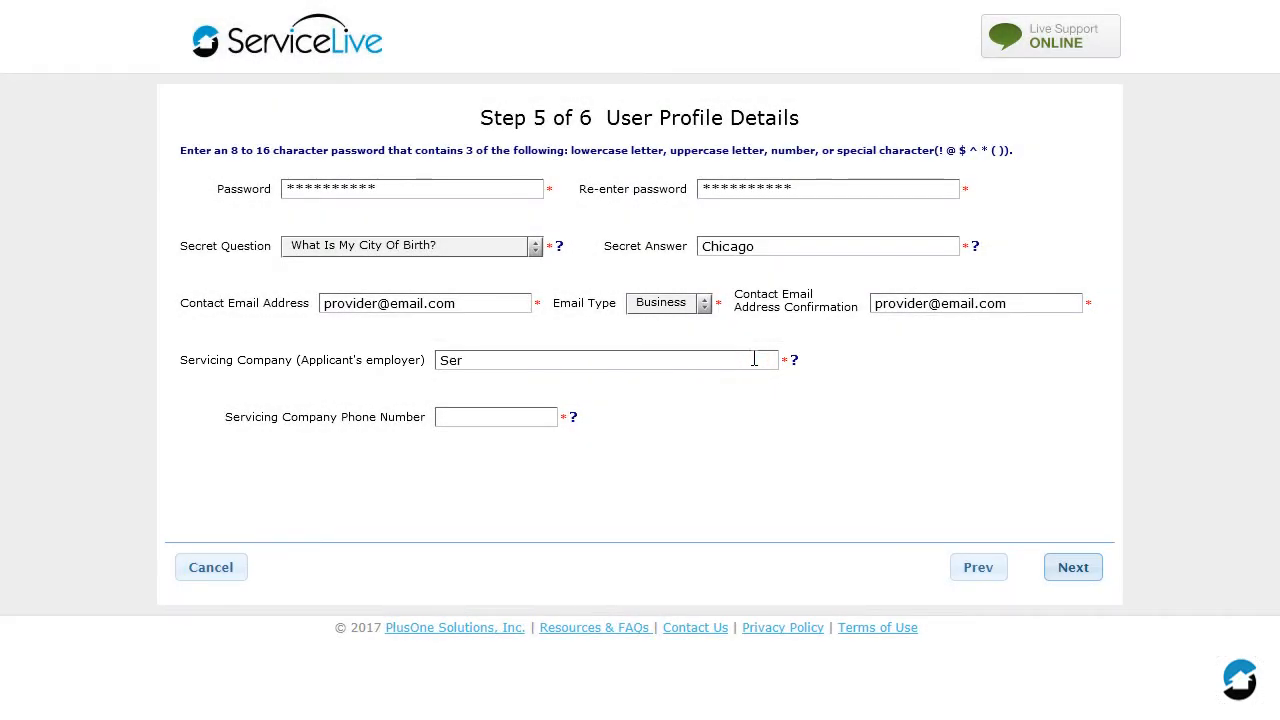
type("eLive")
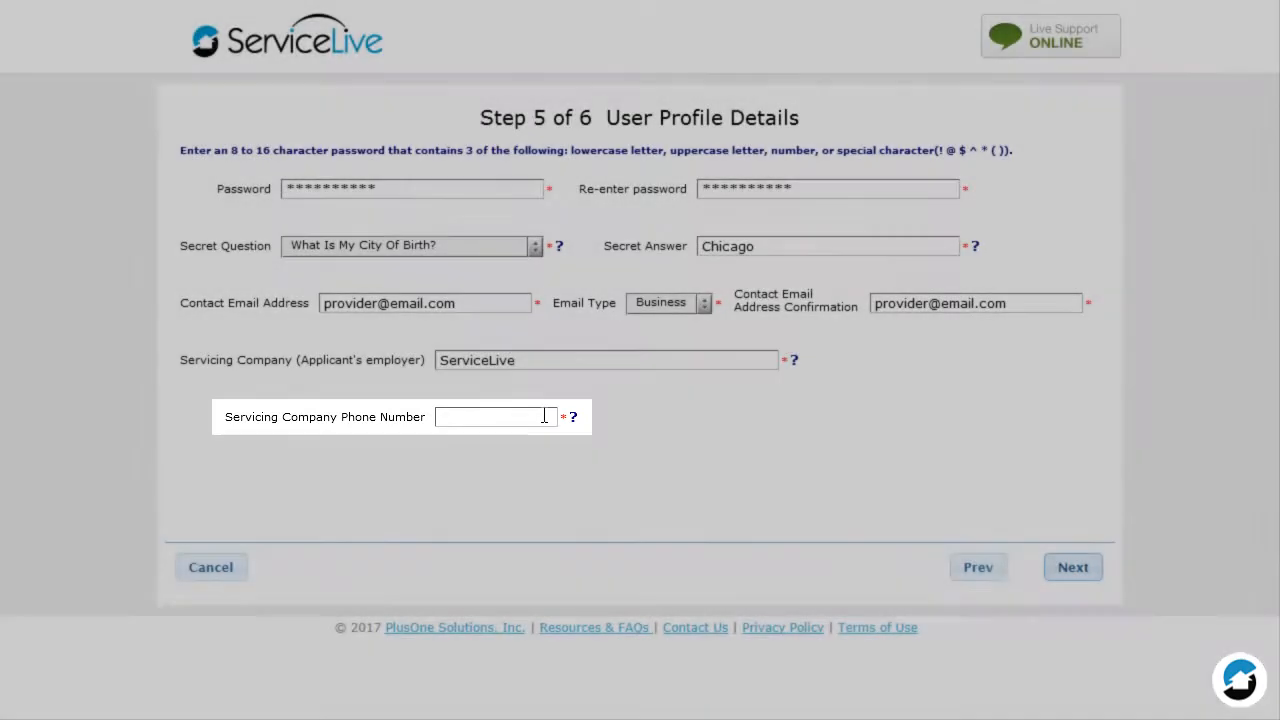
Enter the servicing company's phone number and continue to the electronic signature.
left_click(541, 414)
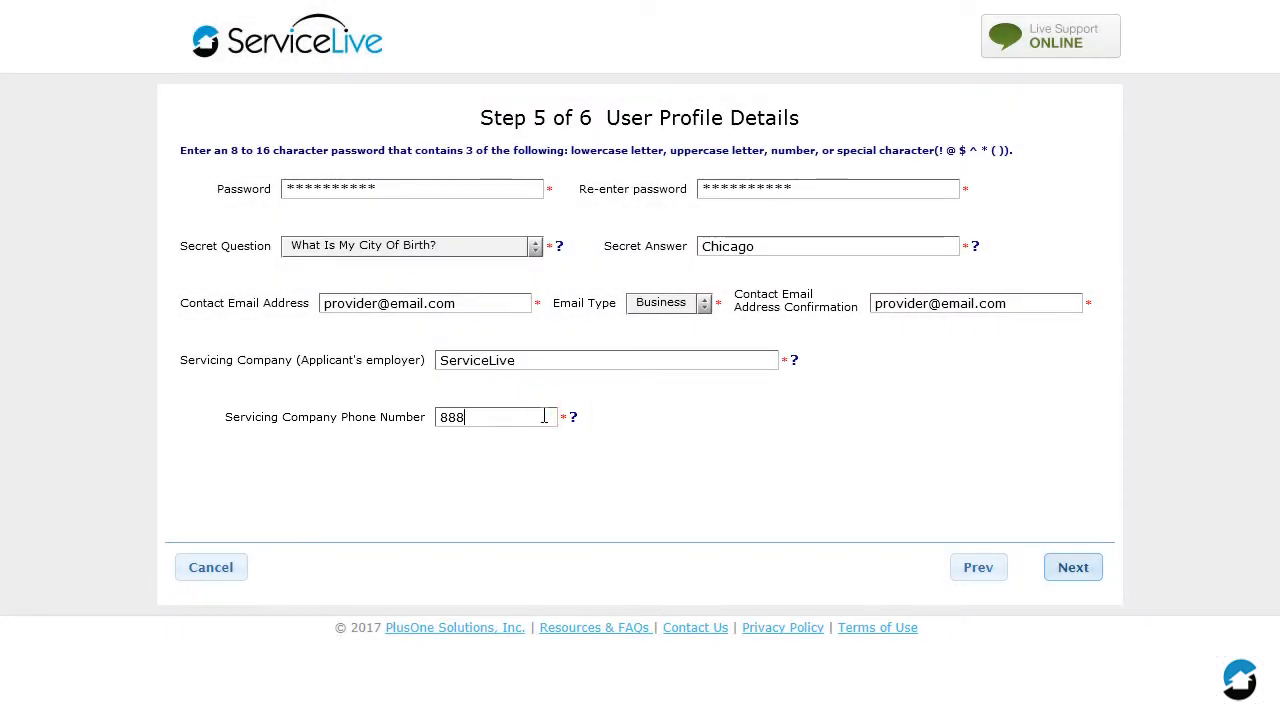
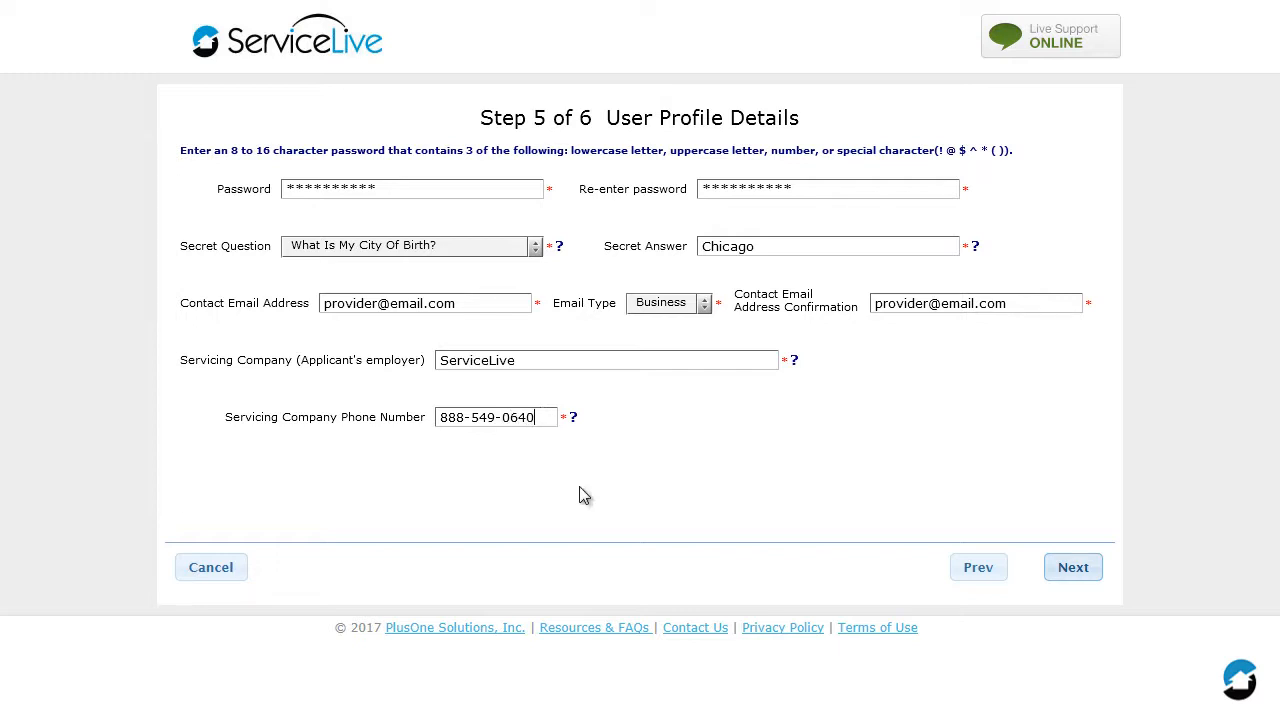
left_click(1076, 572)
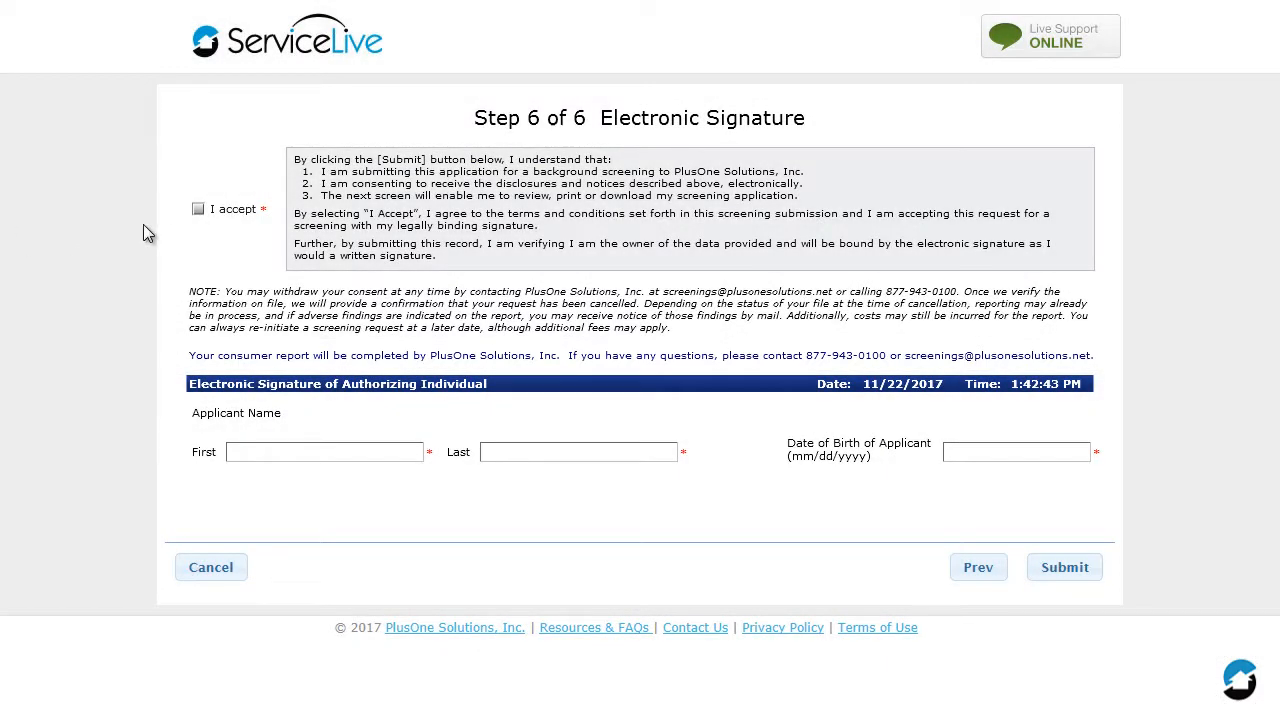
Accept the screening terms and sign with the applicant's first and last name.
left_click(198, 210)
left_click(349, 446)
type("Salvatore")
key("Tab")
type("FrSalvatore")
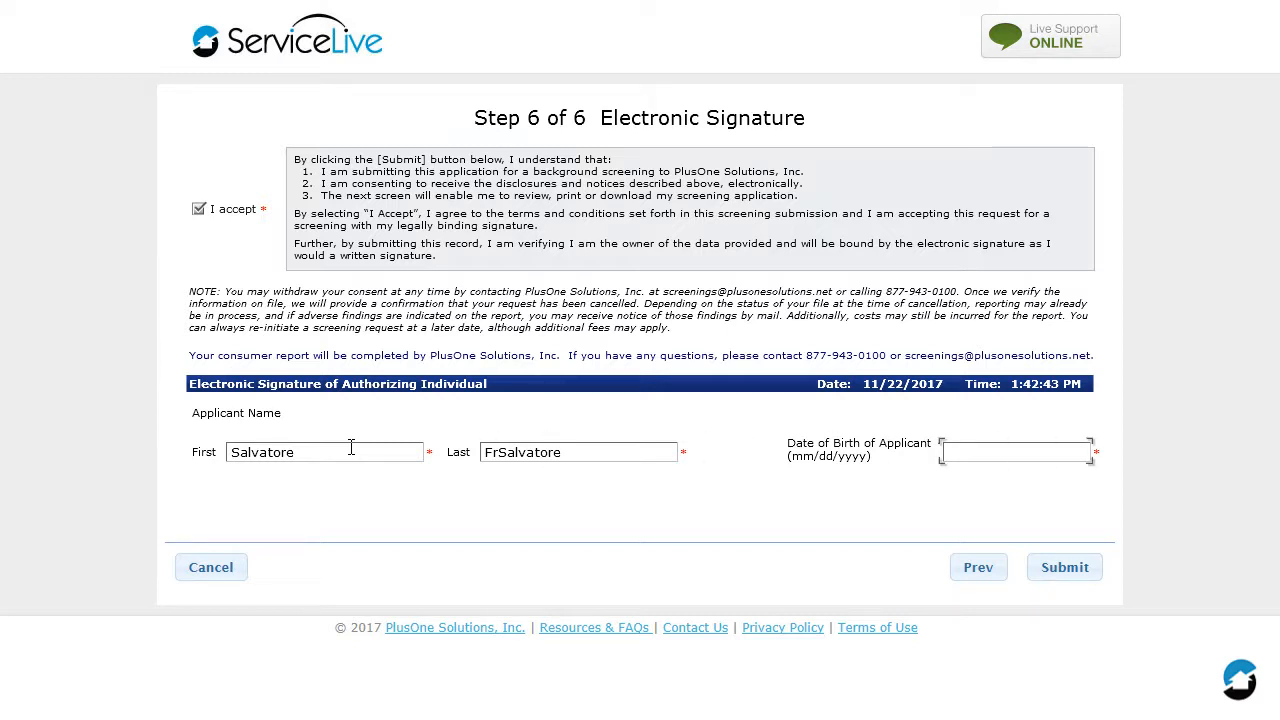
type("01/20/1985")
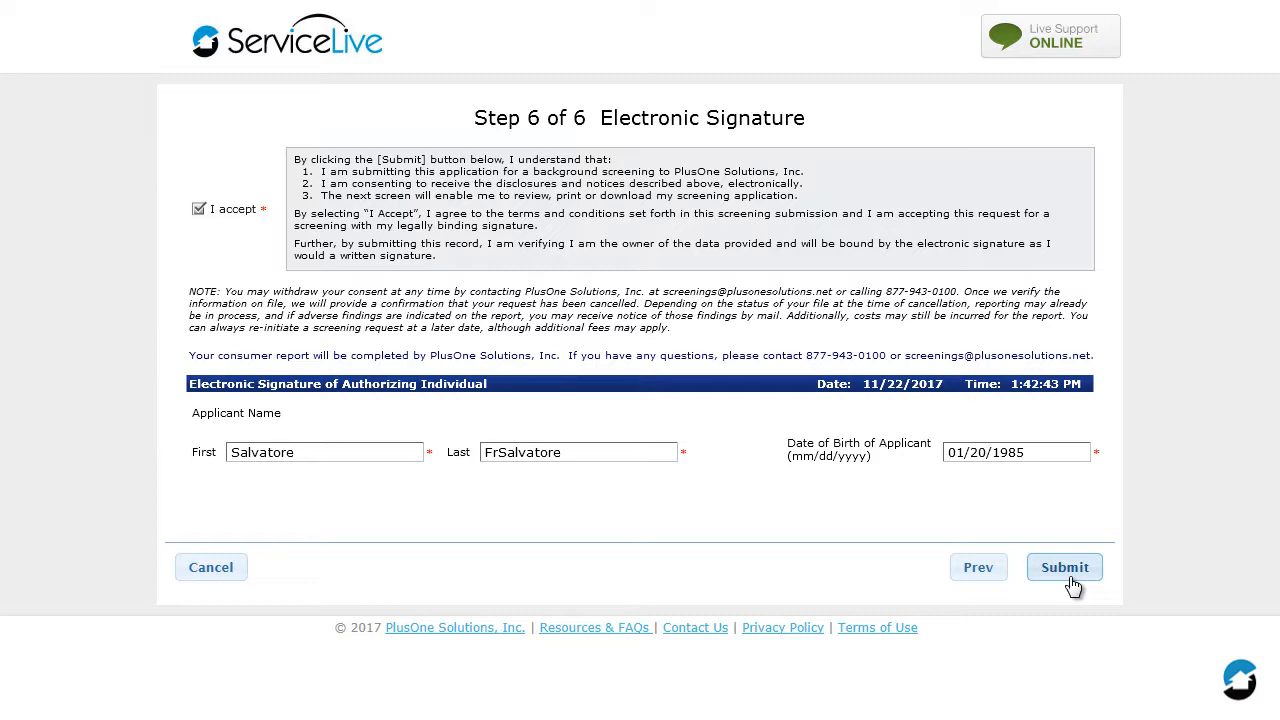
Enter the applicant's date of birth in the electronic signature and submit the screening application.
left_click(1069, 580)
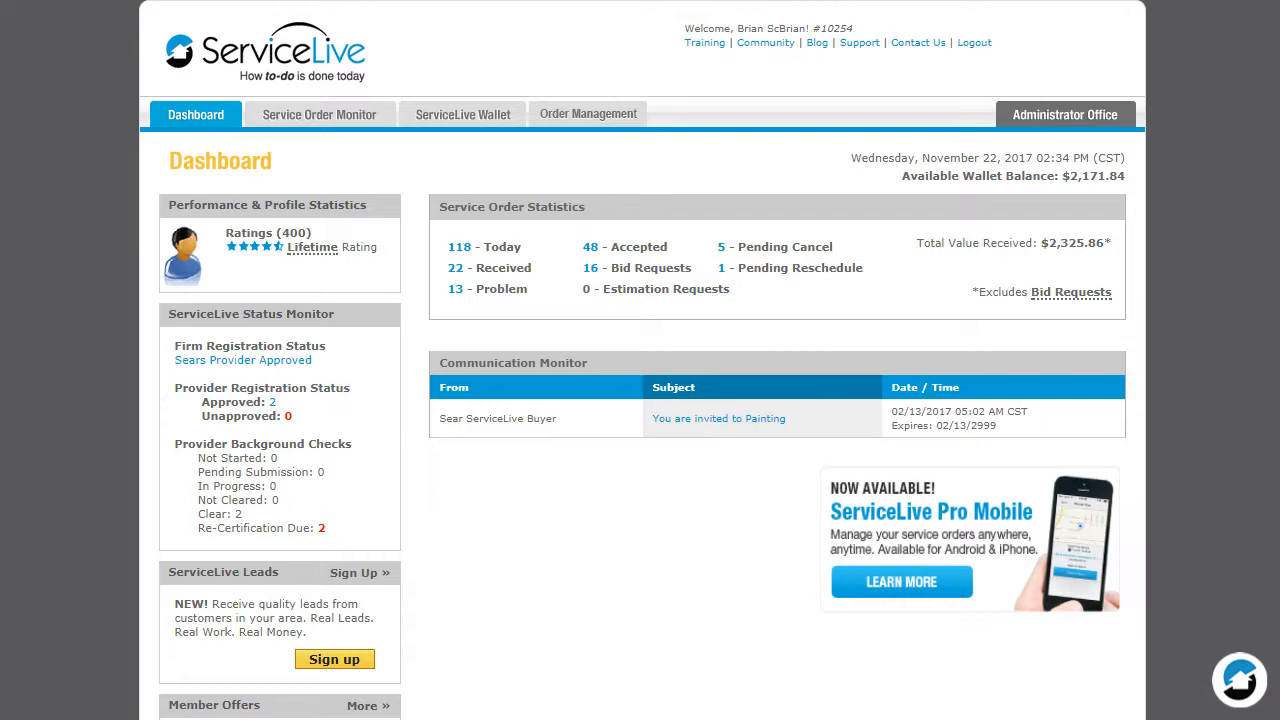
Open the Background Check Status list in the Administrator Office's SPN Monitor.
left_click(1070, 115)
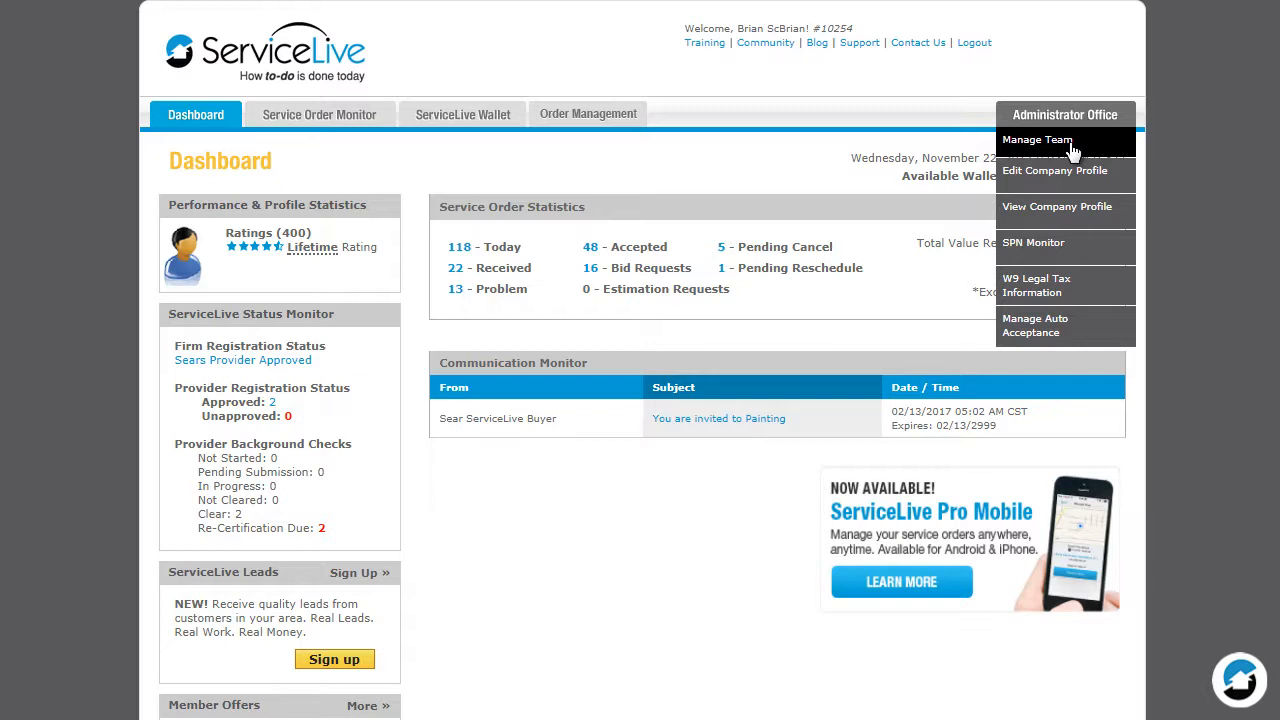
left_click(1073, 243)
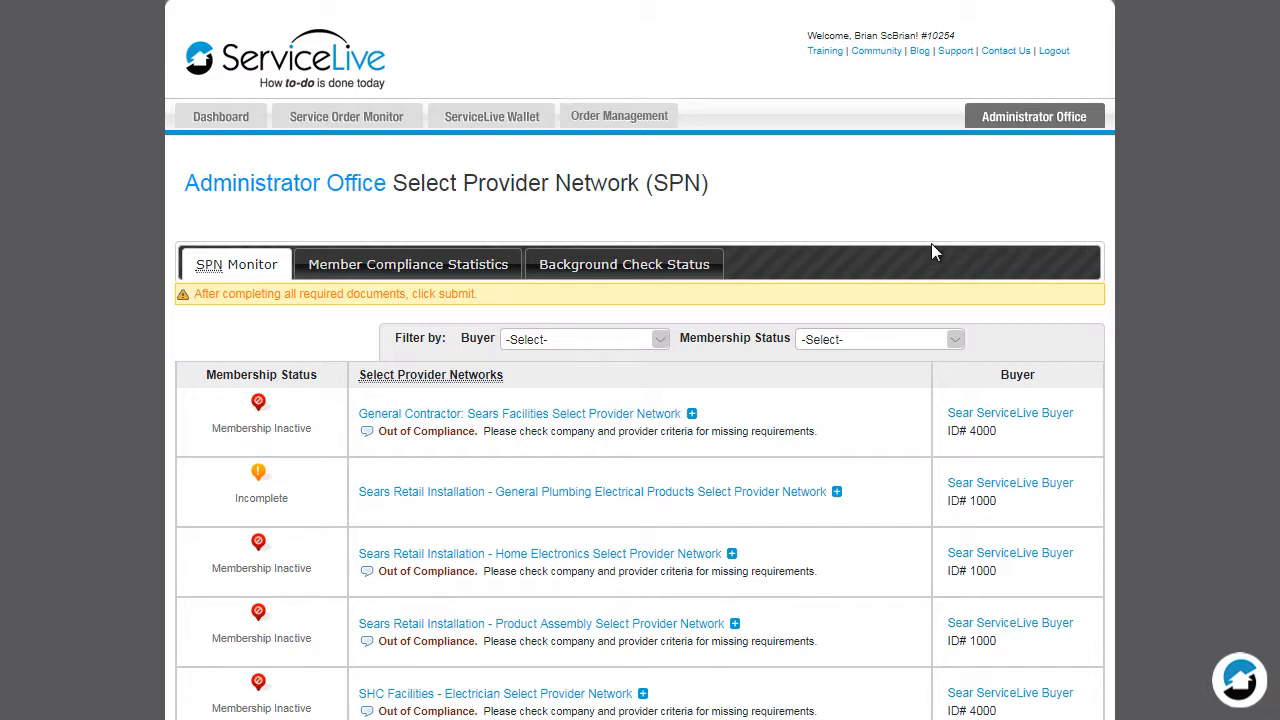
left_click(640, 272)
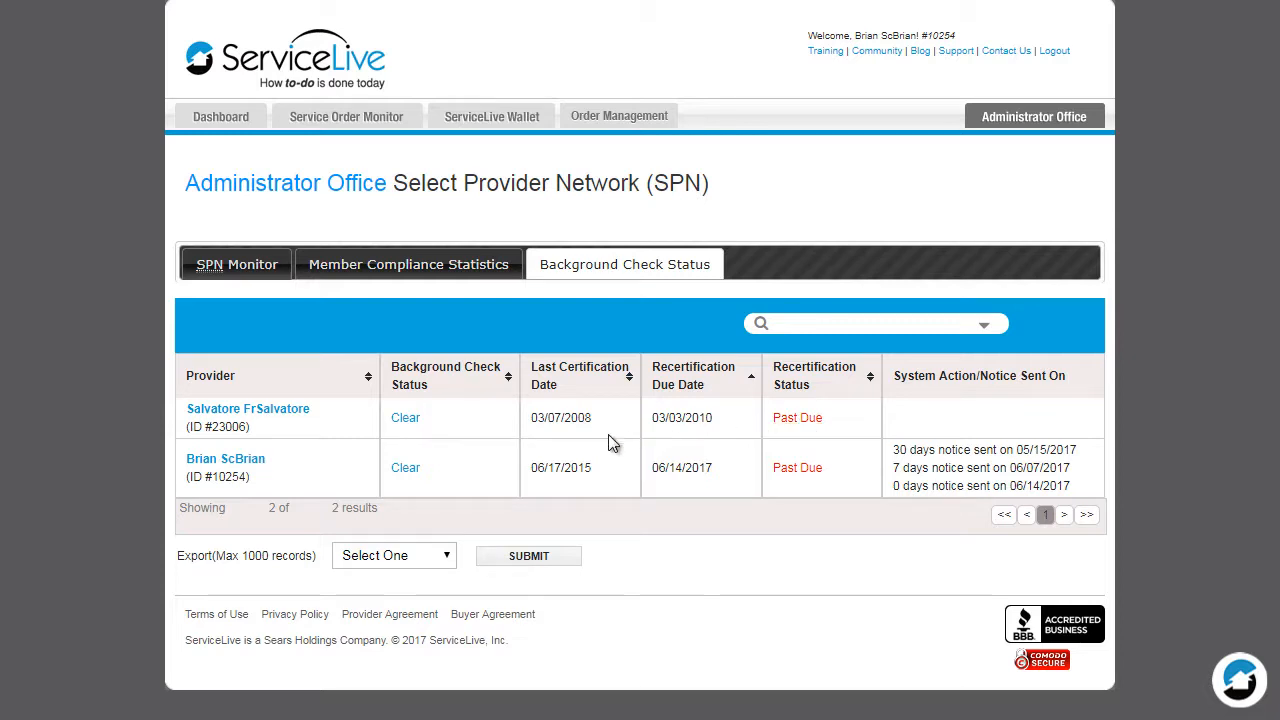
Export the providers' background check status list in XLS format.
left_click(443, 562)
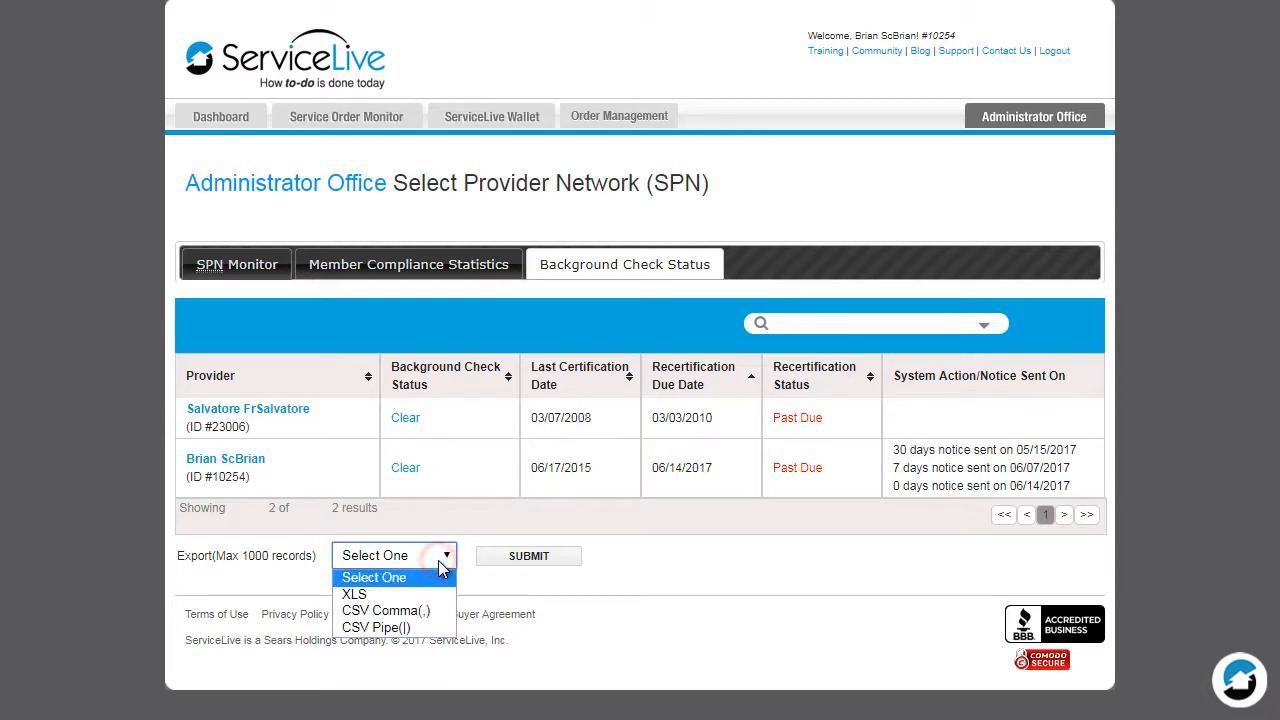
left_click(437, 596)
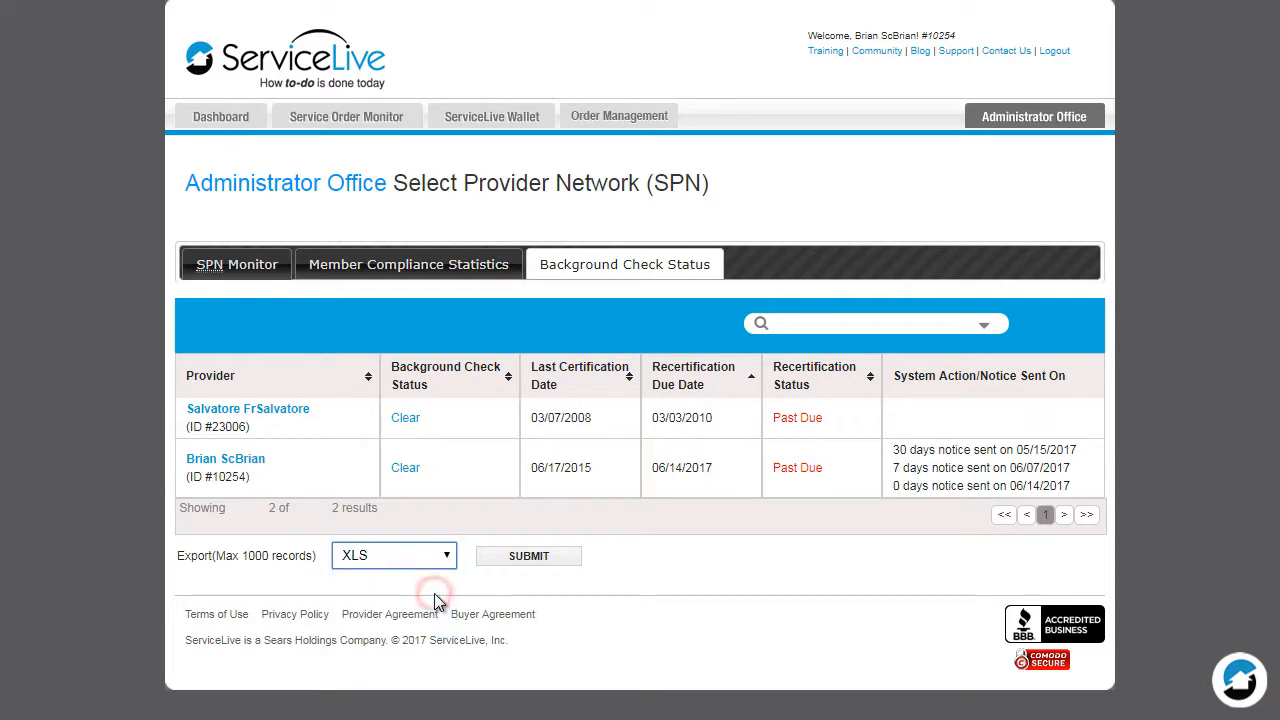
left_click(558, 560)
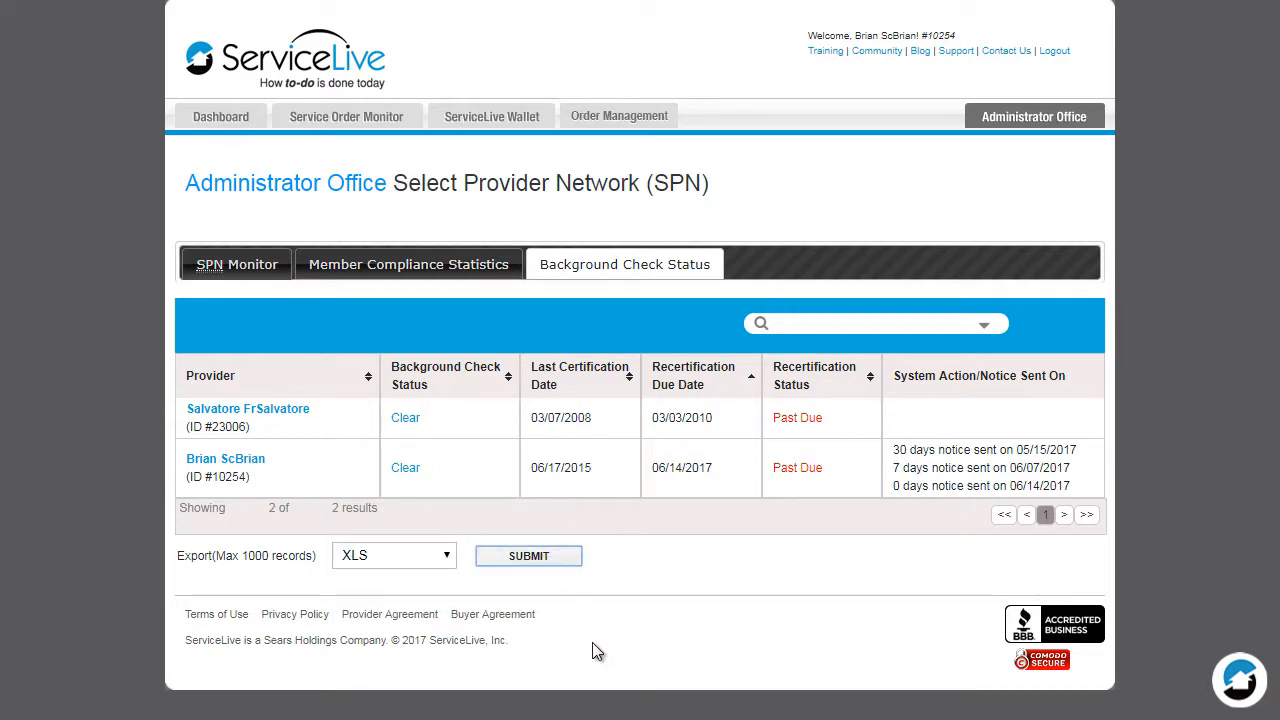